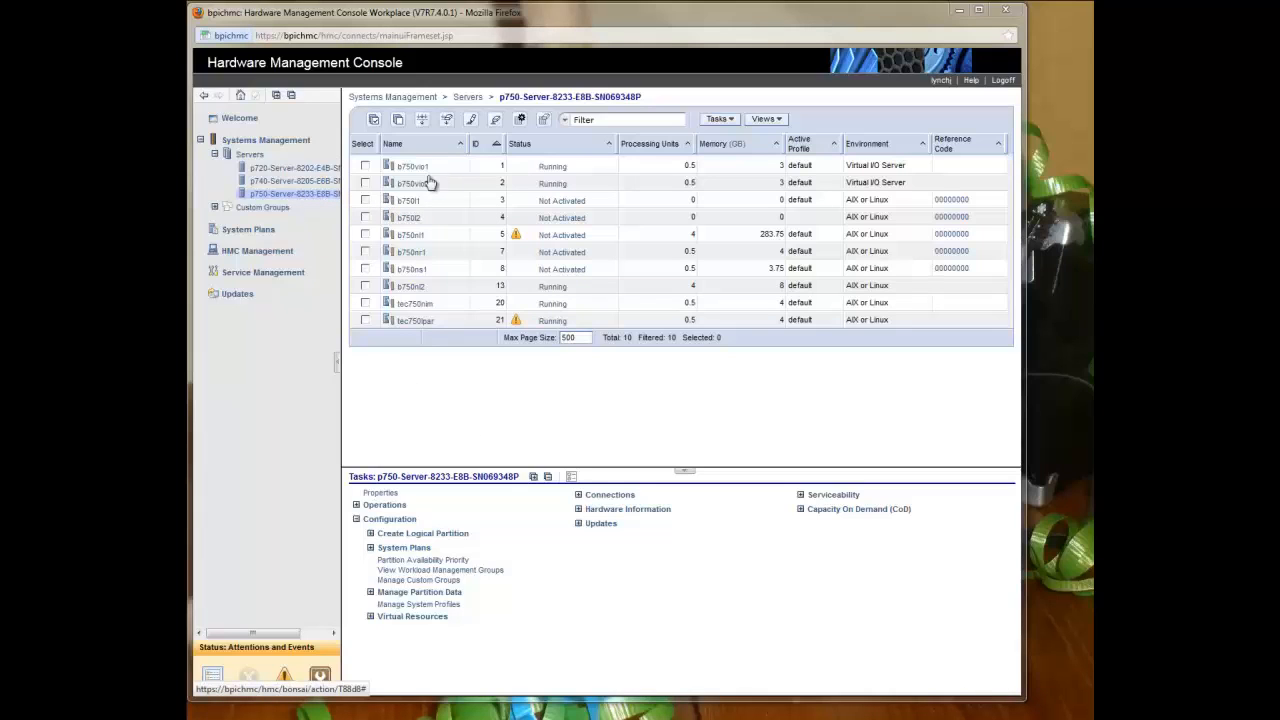
Switch between the p740 and p750 partition lists and open partition b750nl2's details
{"action": "left_click", "coordinate": [312, 185]}
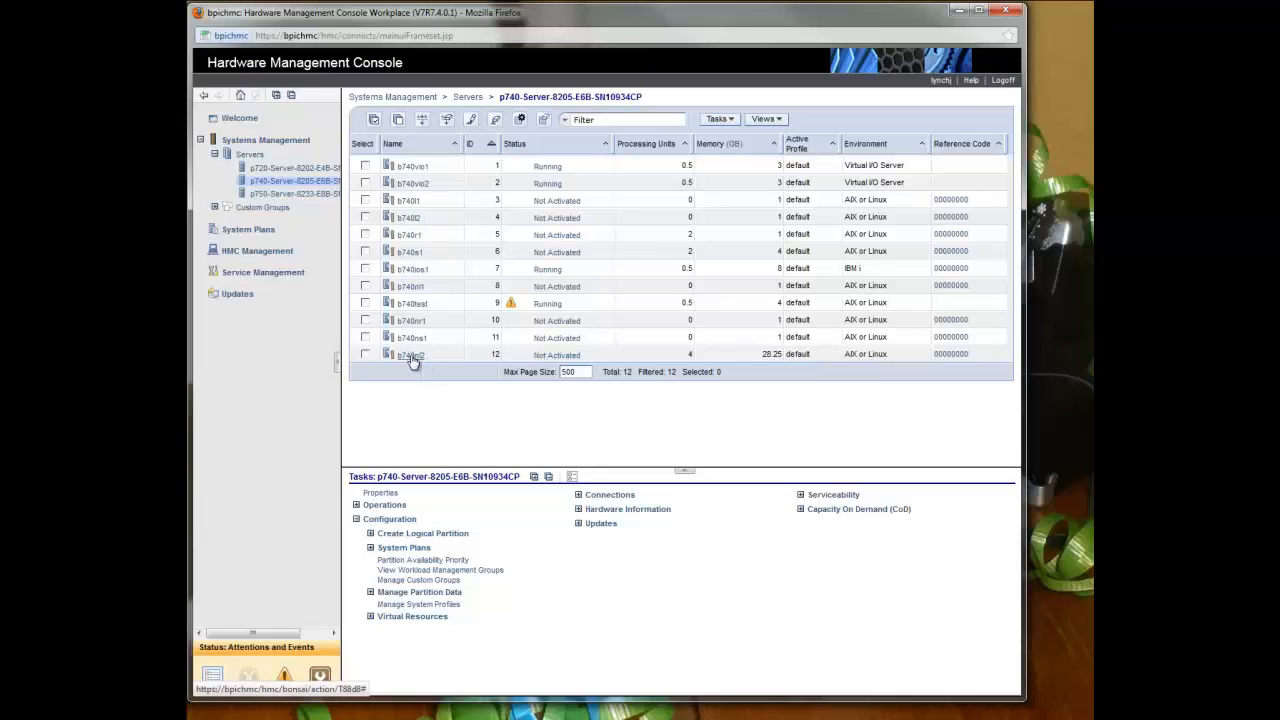
{"action": "left_click", "coordinate": [302, 195]}
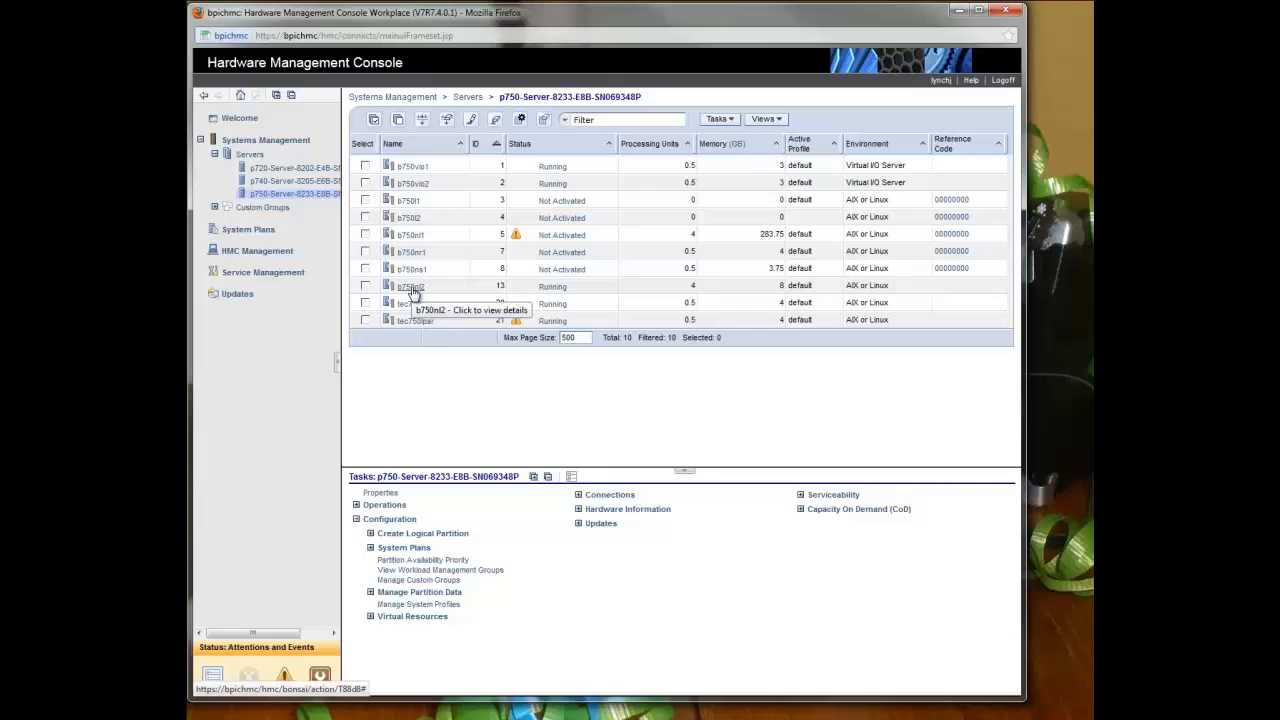
{"action": "left_click", "coordinate": [413, 288]}
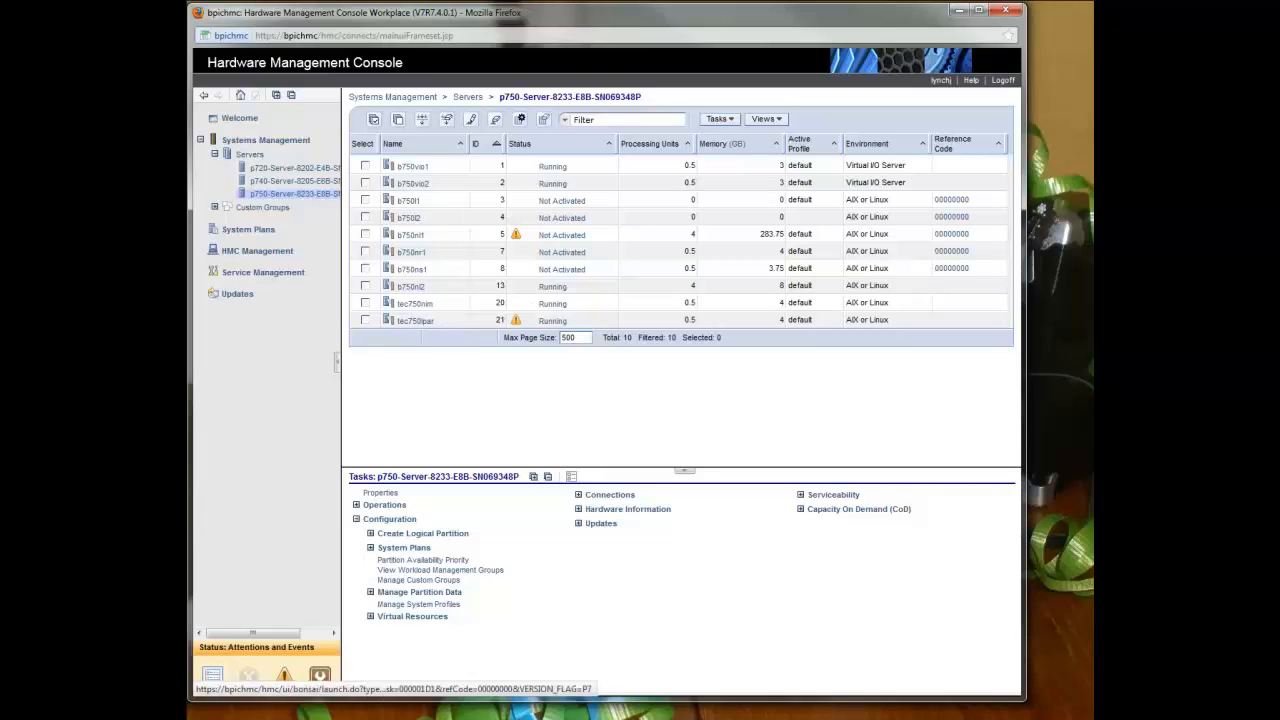
Check b750nl2's topas figures and highlight serial F69348, then move the SSH window aside
{"action": "left_click_drag", "start_coordinate": [929, 209], "coordinate": [728, 248]}
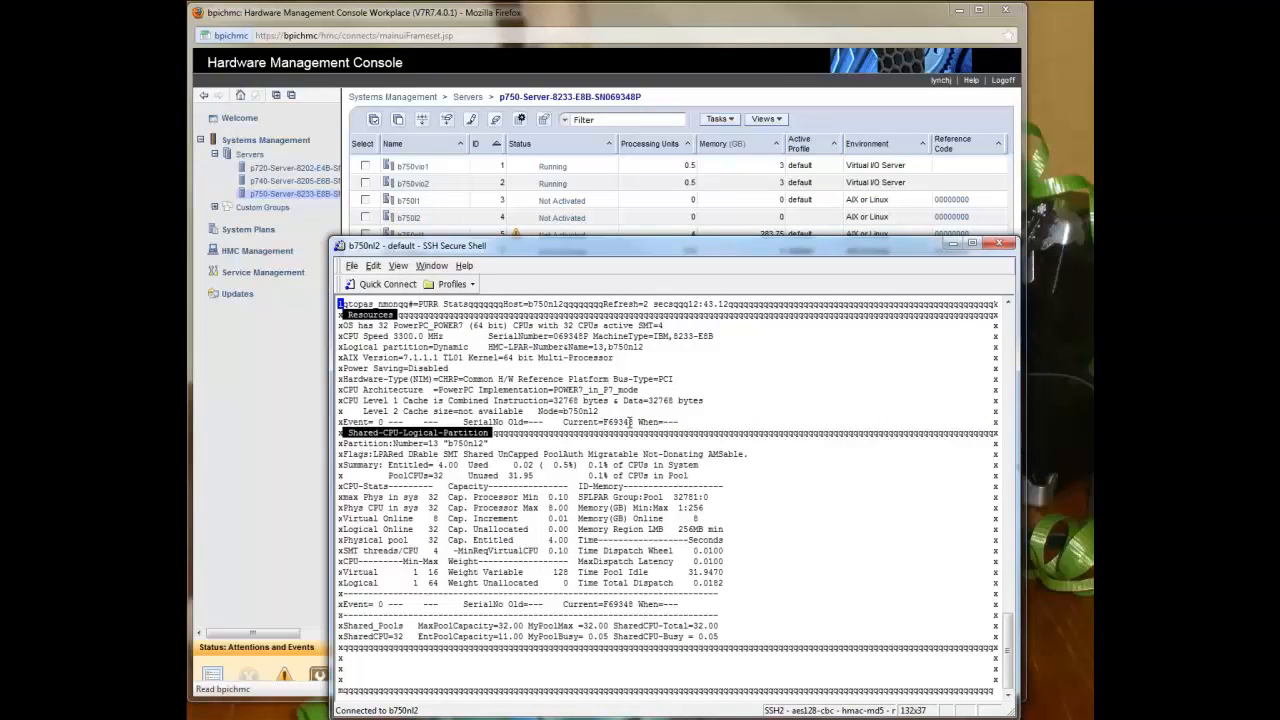
{"action": "left_click_drag", "start_coordinate": [634, 422], "coordinate": [607, 424]}
{"action": "left_click_drag", "start_coordinate": [664, 249], "coordinate": [1279, 115]}
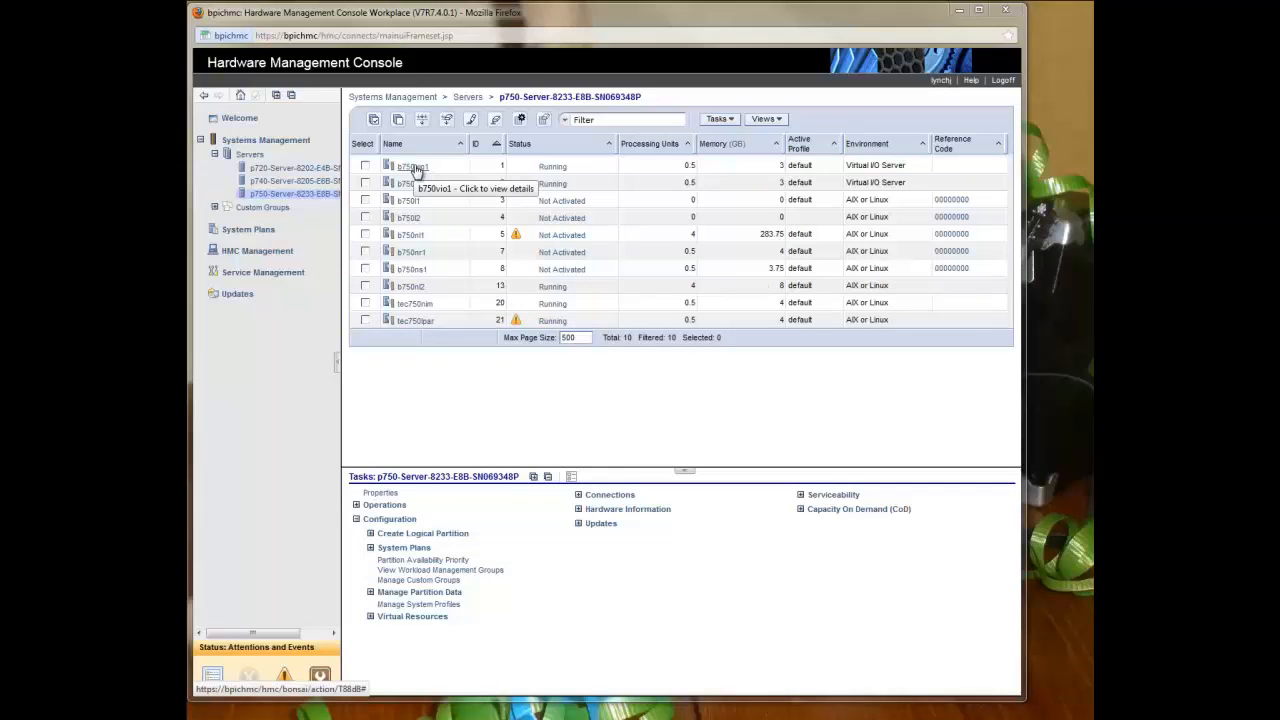
{"action": "left_click", "coordinate": [415, 169]}
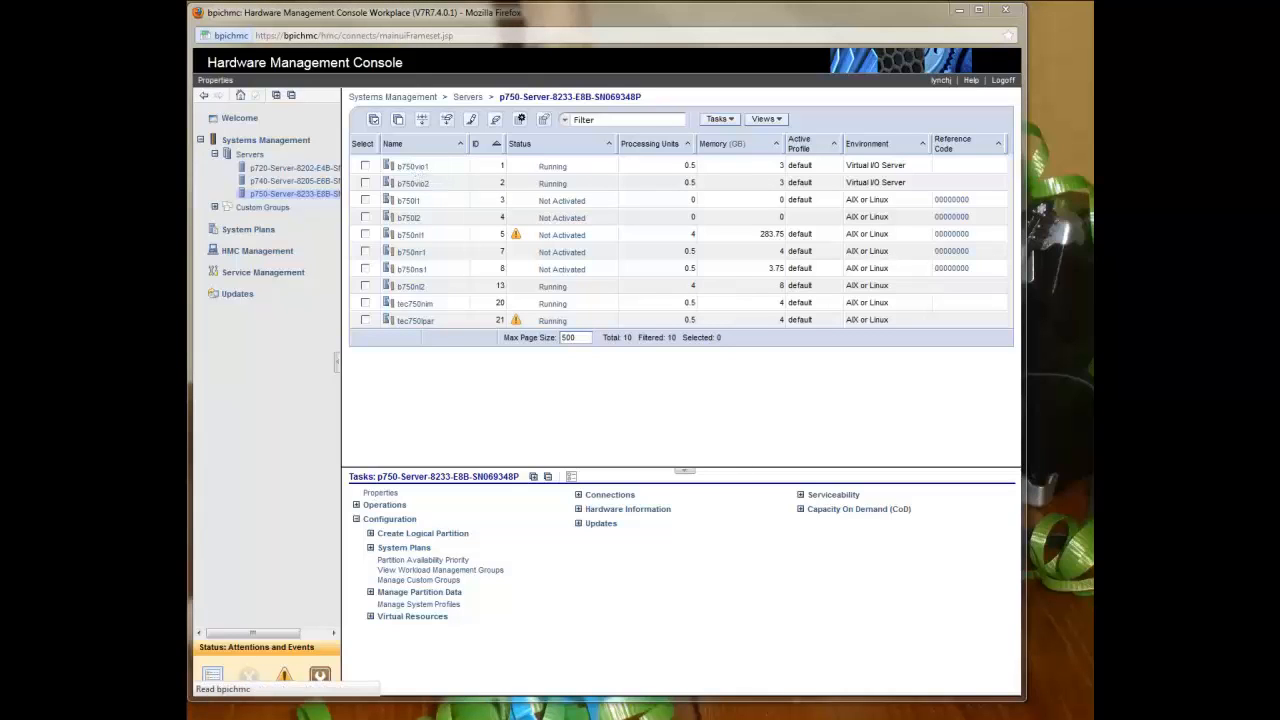
{"action": "left_click_drag", "start_coordinate": [774, 199], "coordinate": [599, 188]}
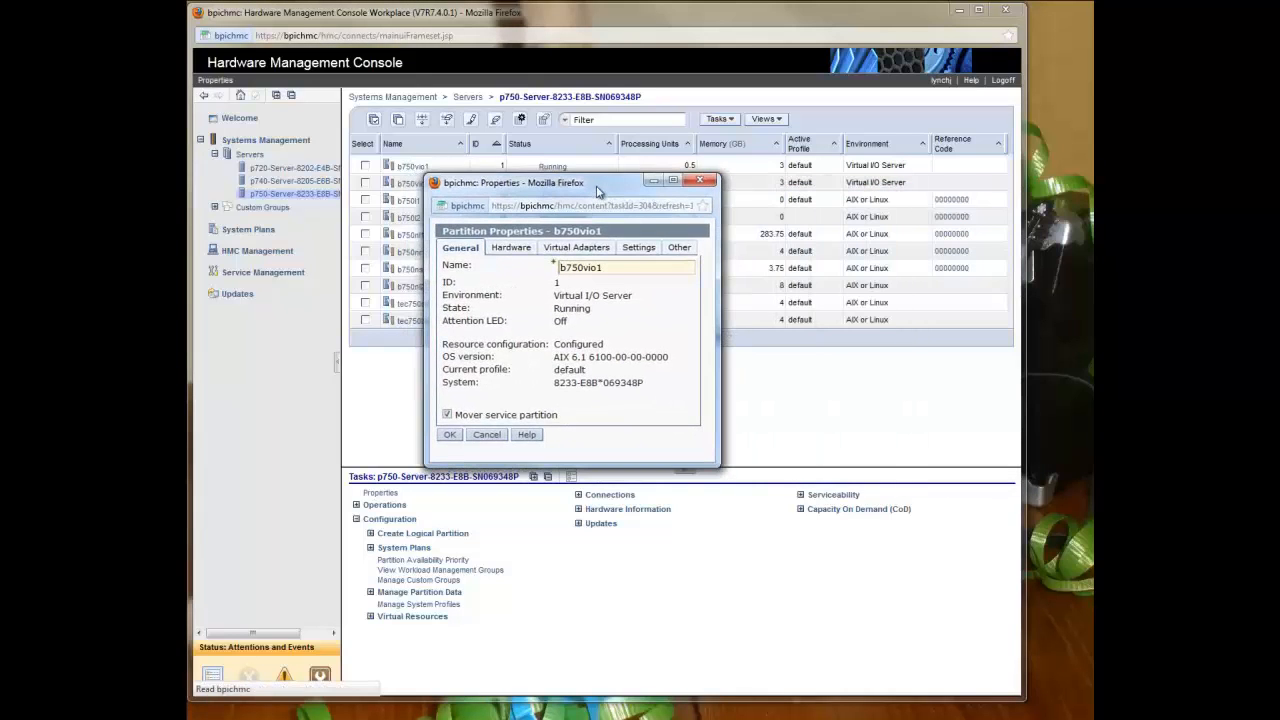
{"action": "left_click", "coordinate": [578, 250]}
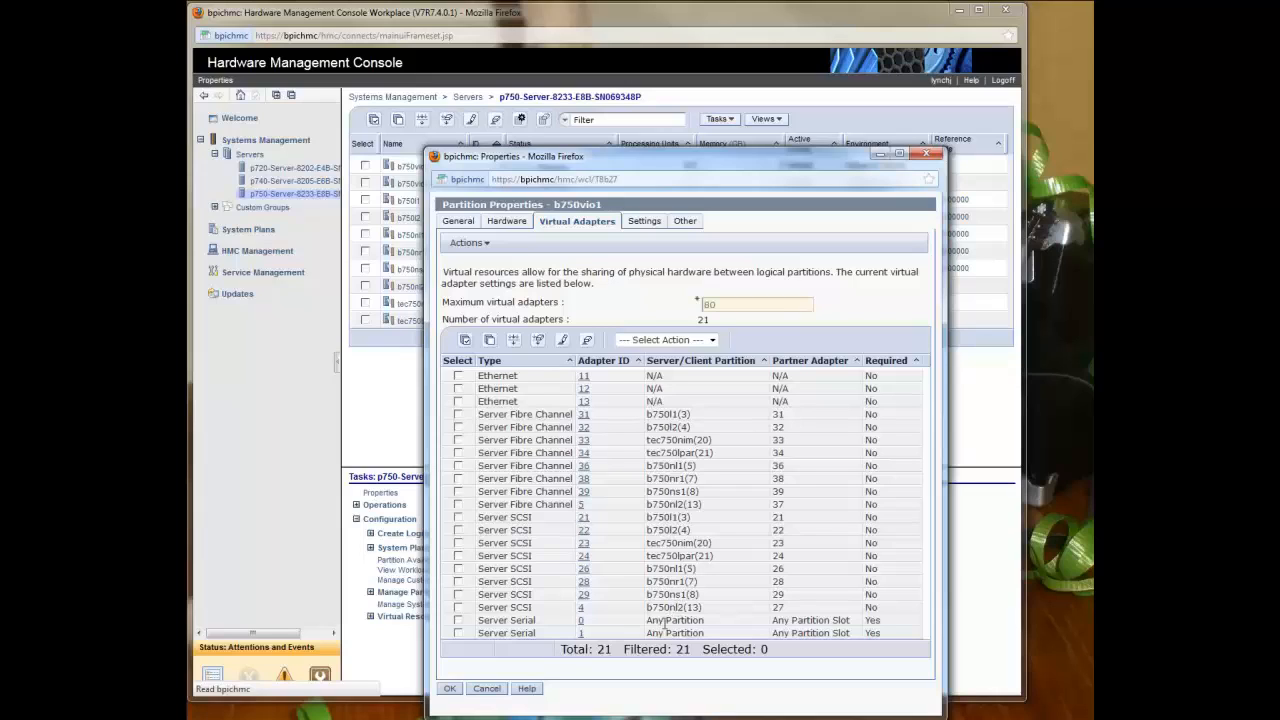
{"action": "left_click", "coordinate": [487, 689]}
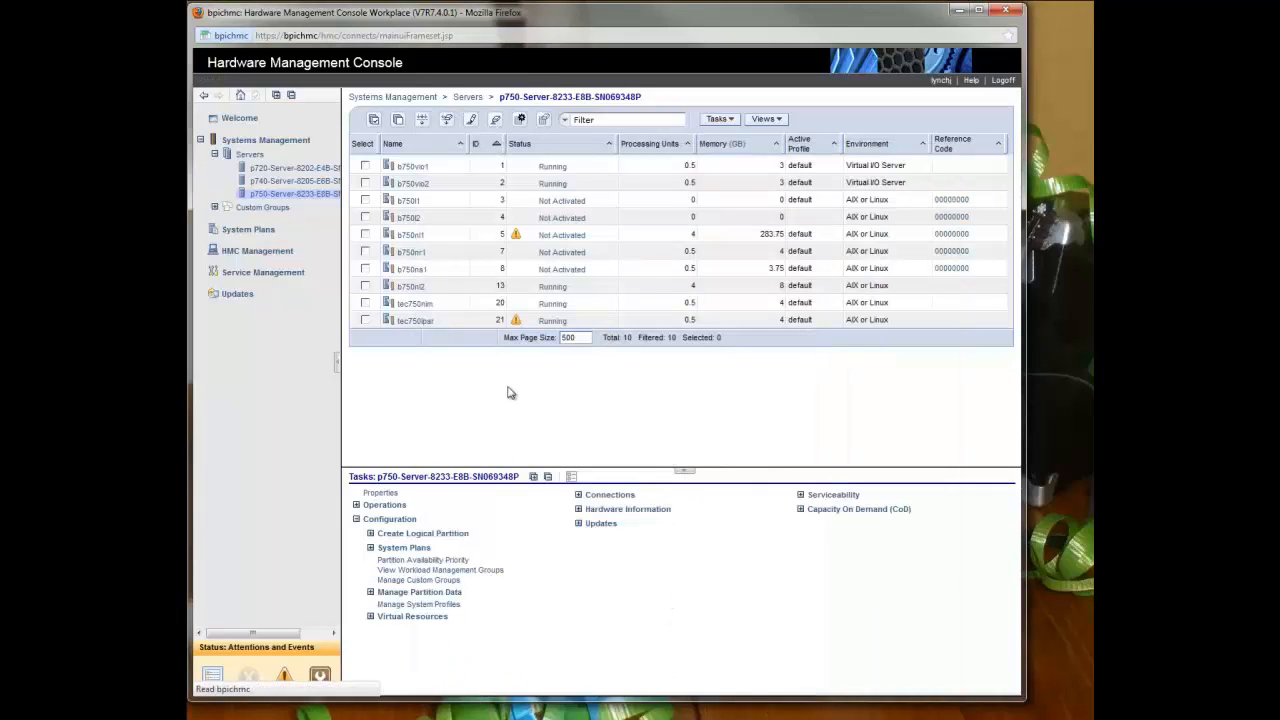
{"action": "left_click", "coordinate": [412, 288]}
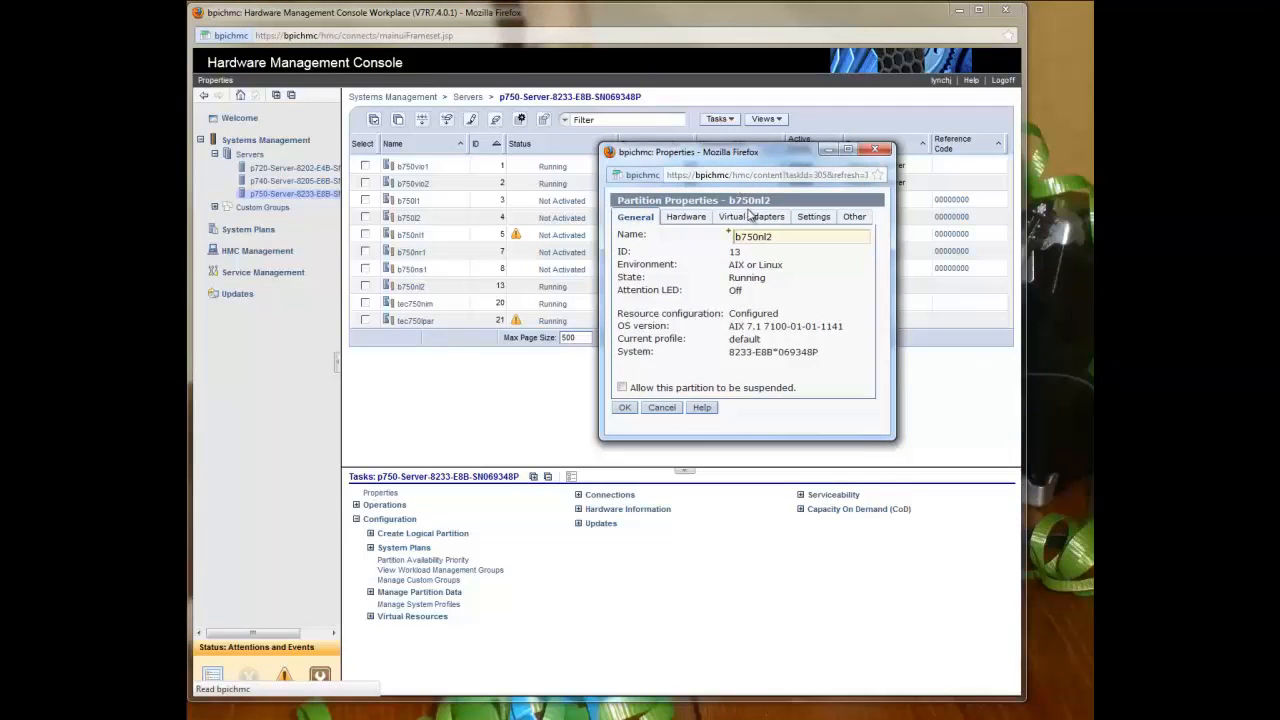
{"action": "left_click", "coordinate": [750, 217]}
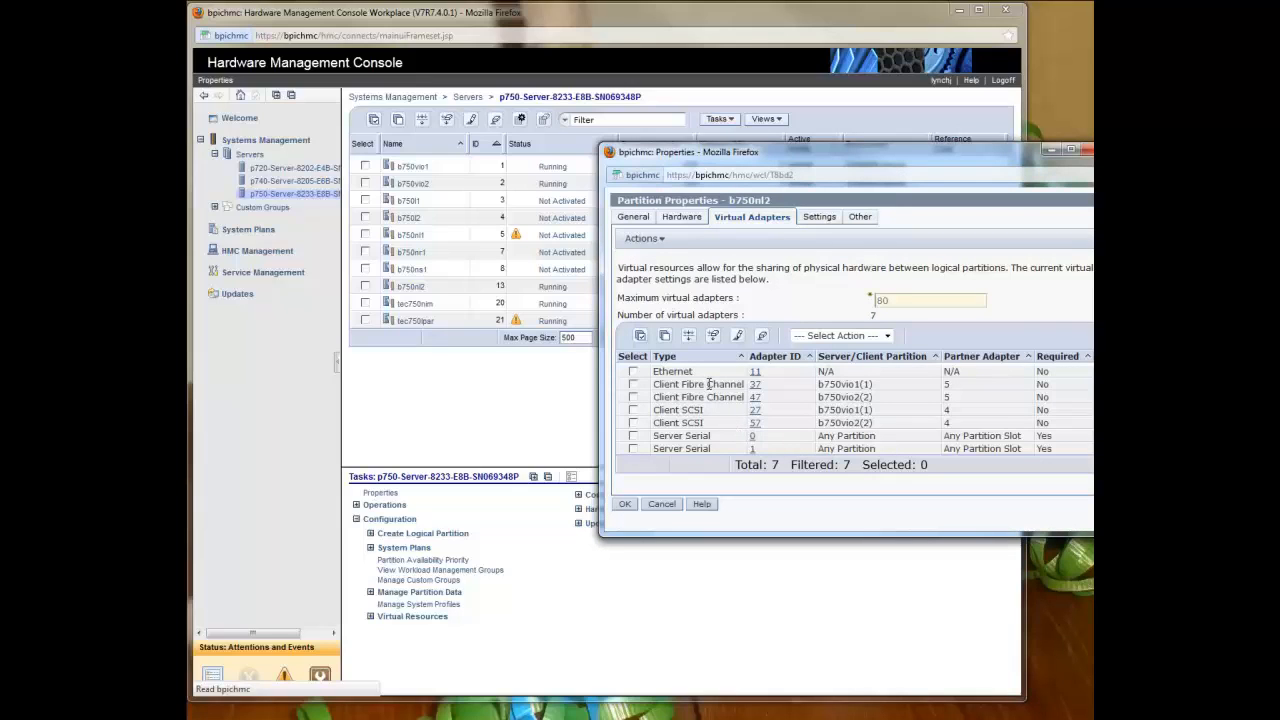
{"action": "left_click", "coordinate": [755, 386]}
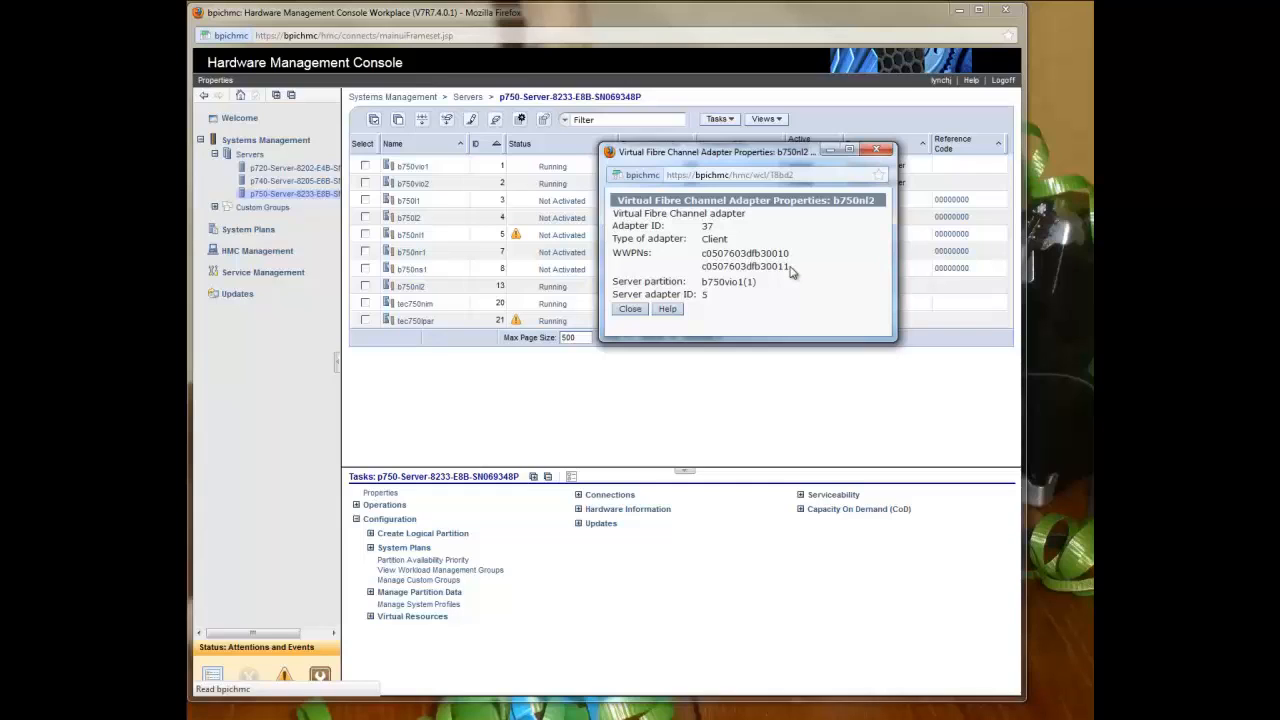
{"action": "left_click", "coordinate": [631, 312]}
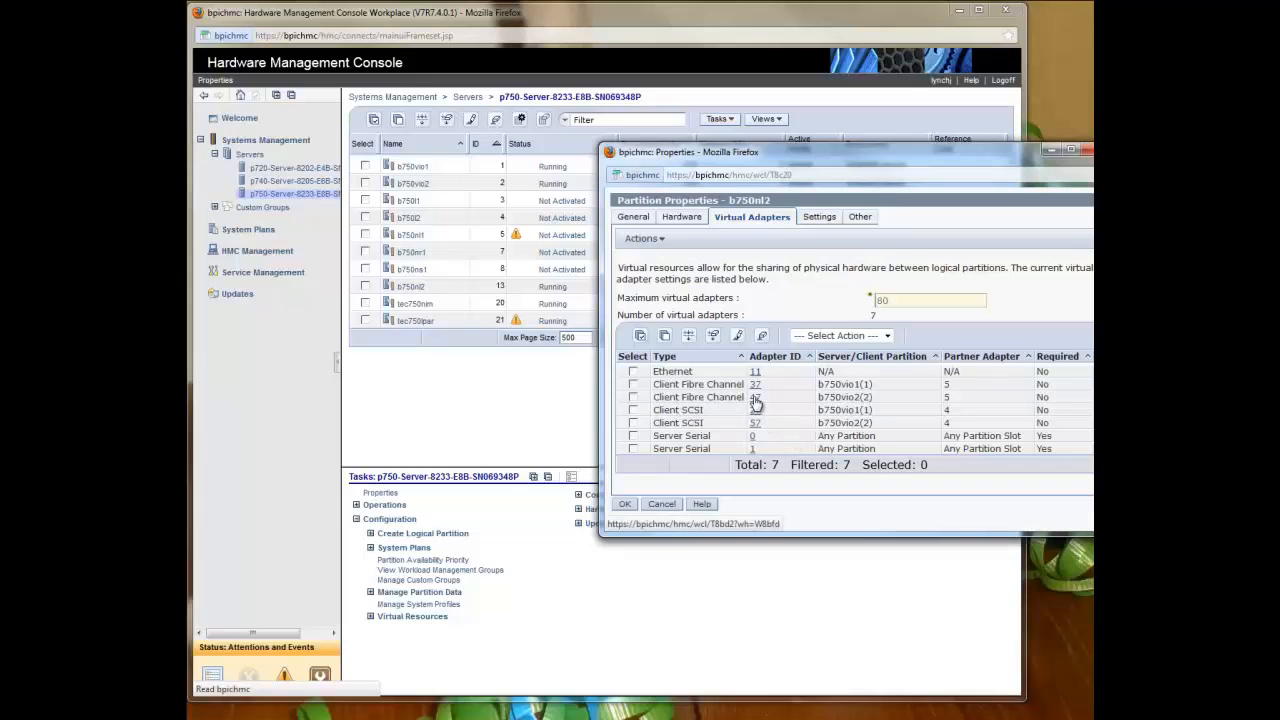
{"action": "left_click", "coordinate": [755, 397]}
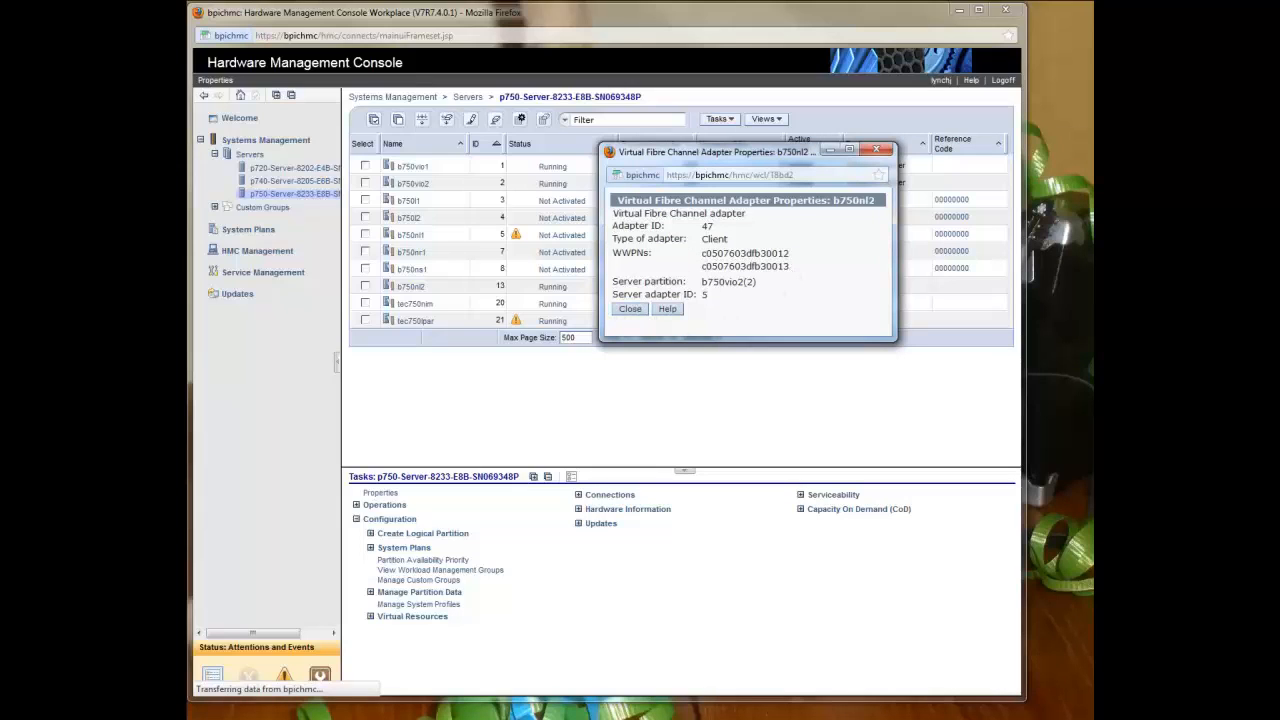
{"action": "left_click", "coordinate": [630, 310]}
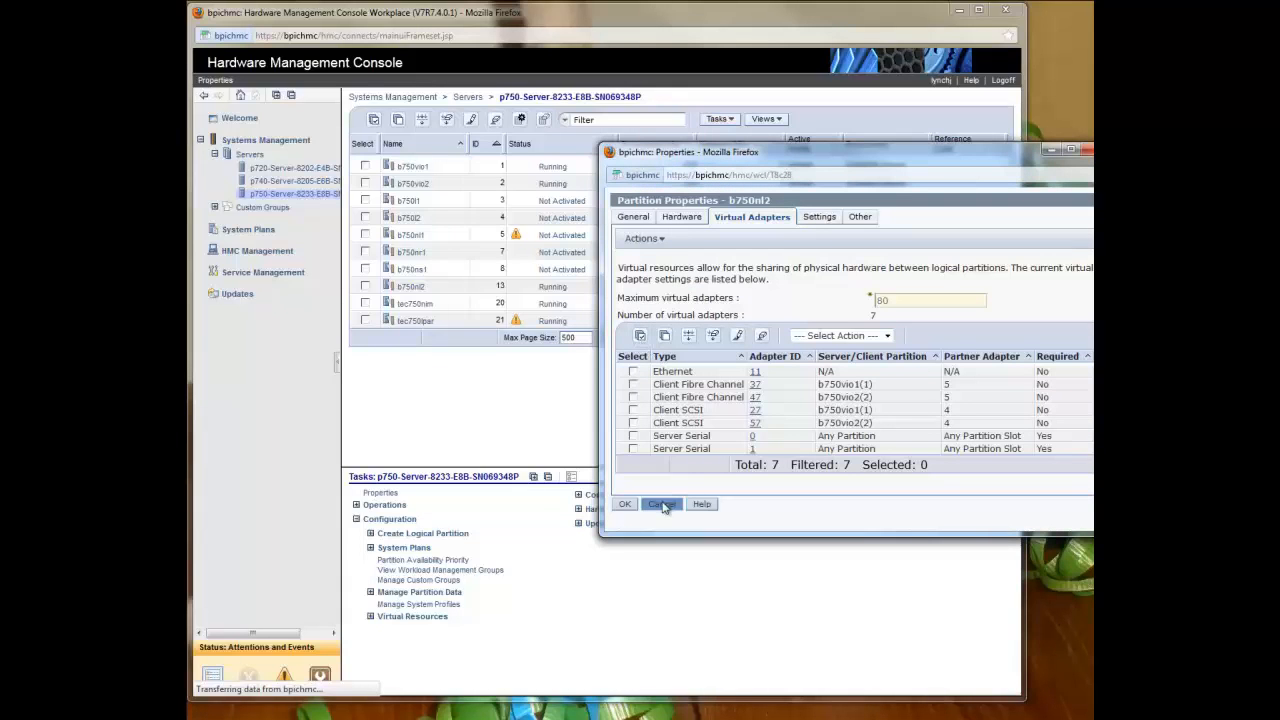
{"action": "left_click", "coordinate": [662, 505]}
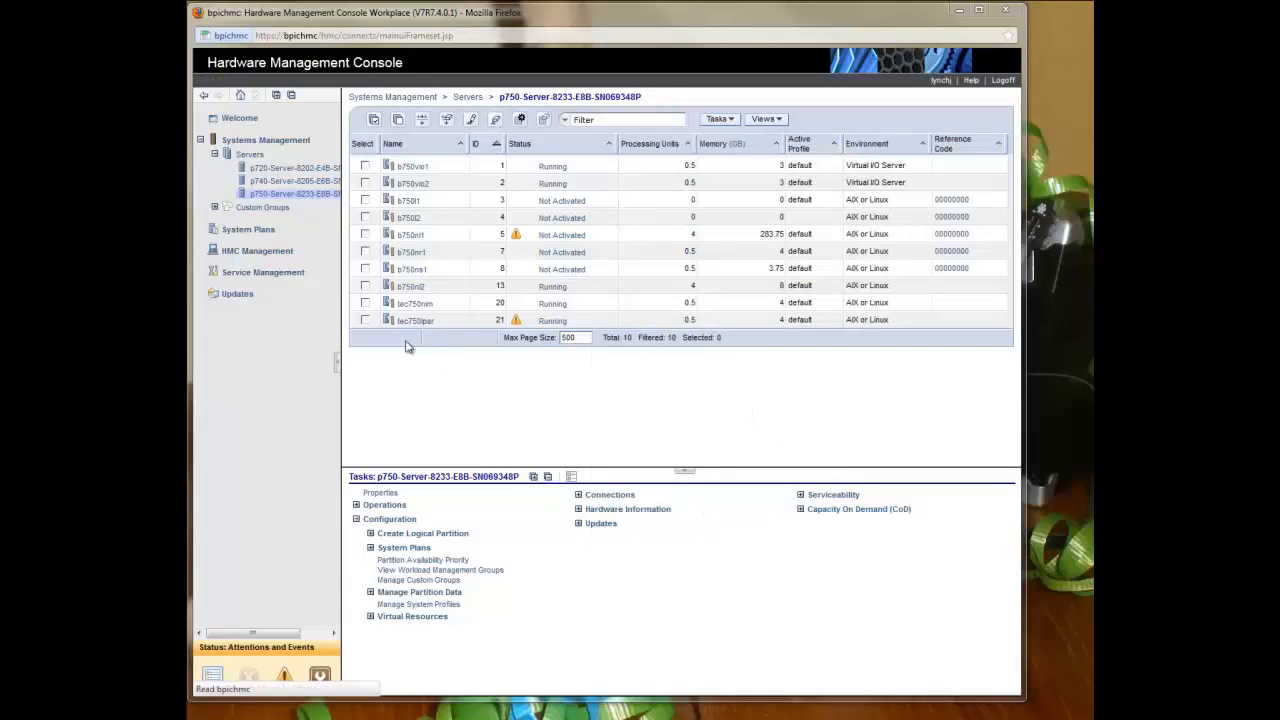
Select partition b750nl2 and expand its Operations > Mobility tasks
{"action": "left_click", "coordinate": [365, 286]}
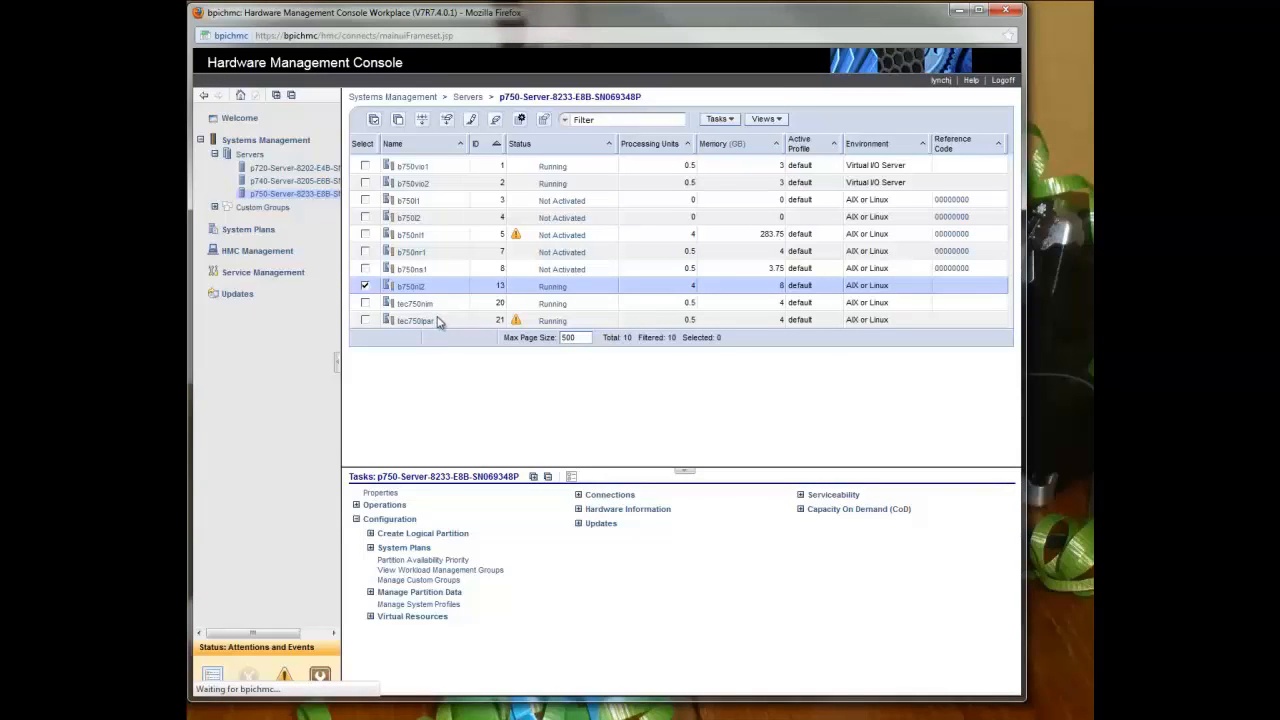
{"action": "left_click", "coordinate": [428, 286]}
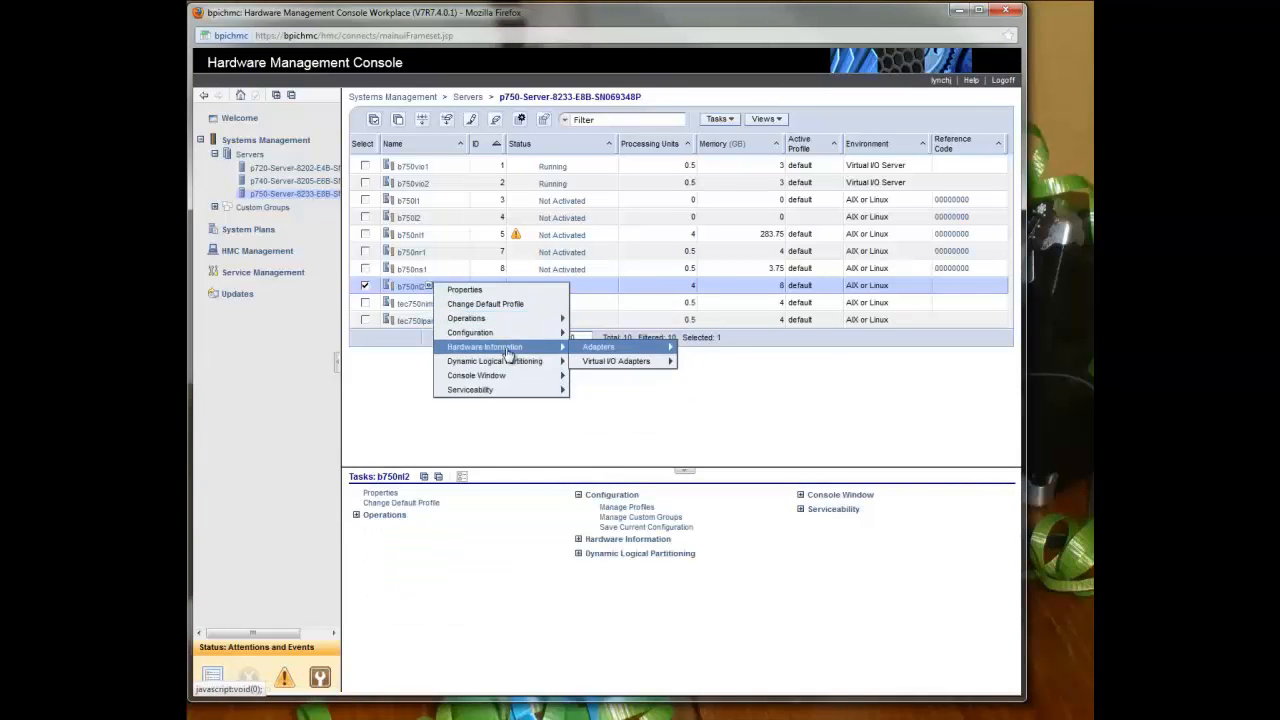
{"action": "mouse_move", "coordinate": [488, 322]}
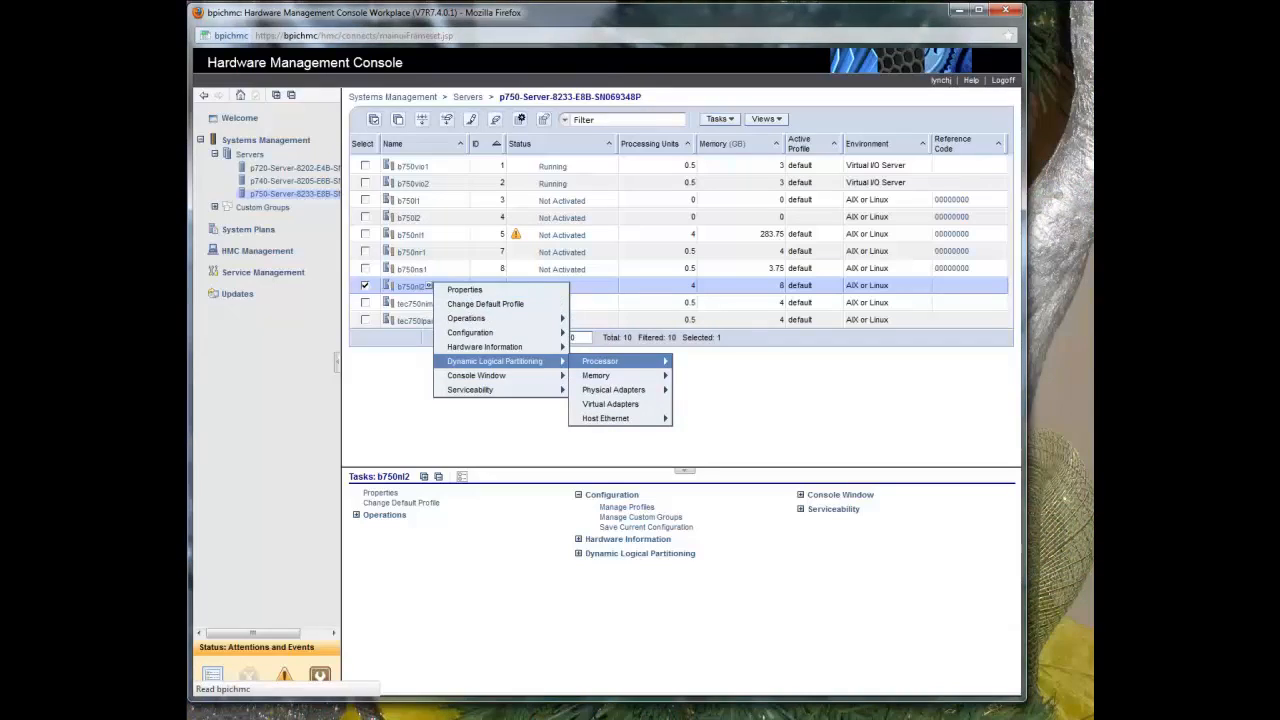
{"action": "left_click", "coordinate": [728, 593]}
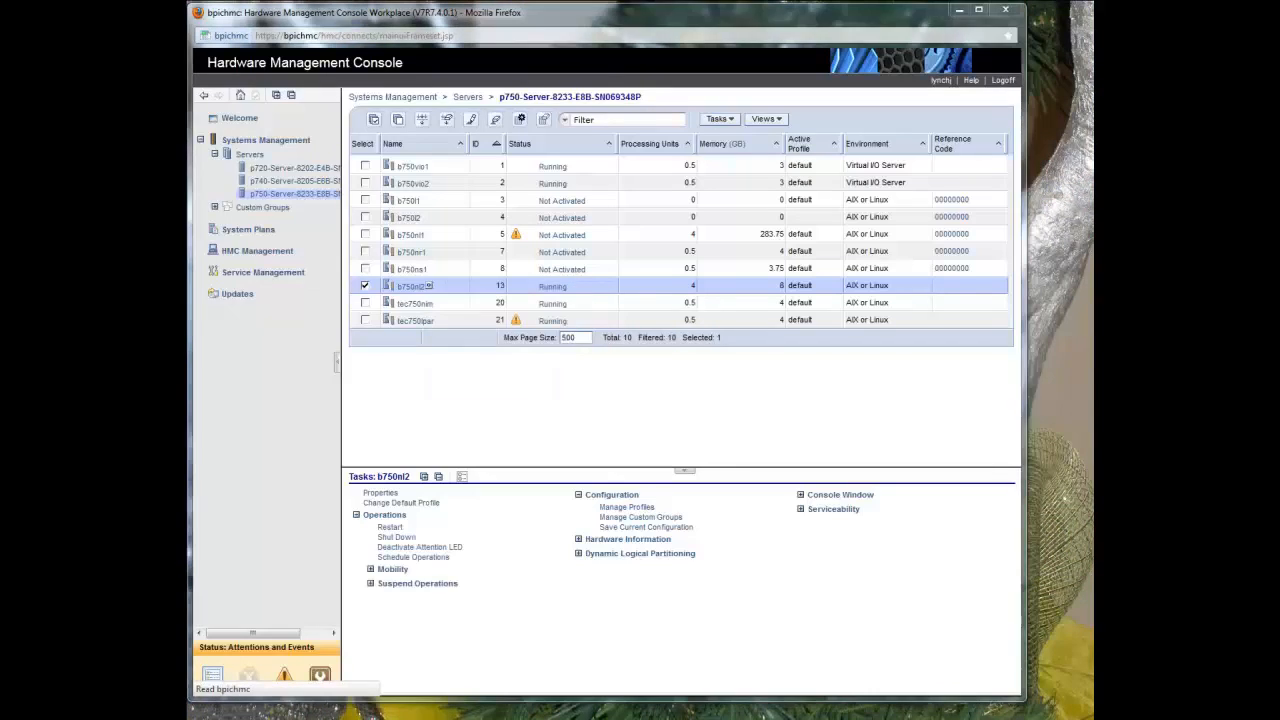
{"action": "left_click", "coordinate": [371, 569]}
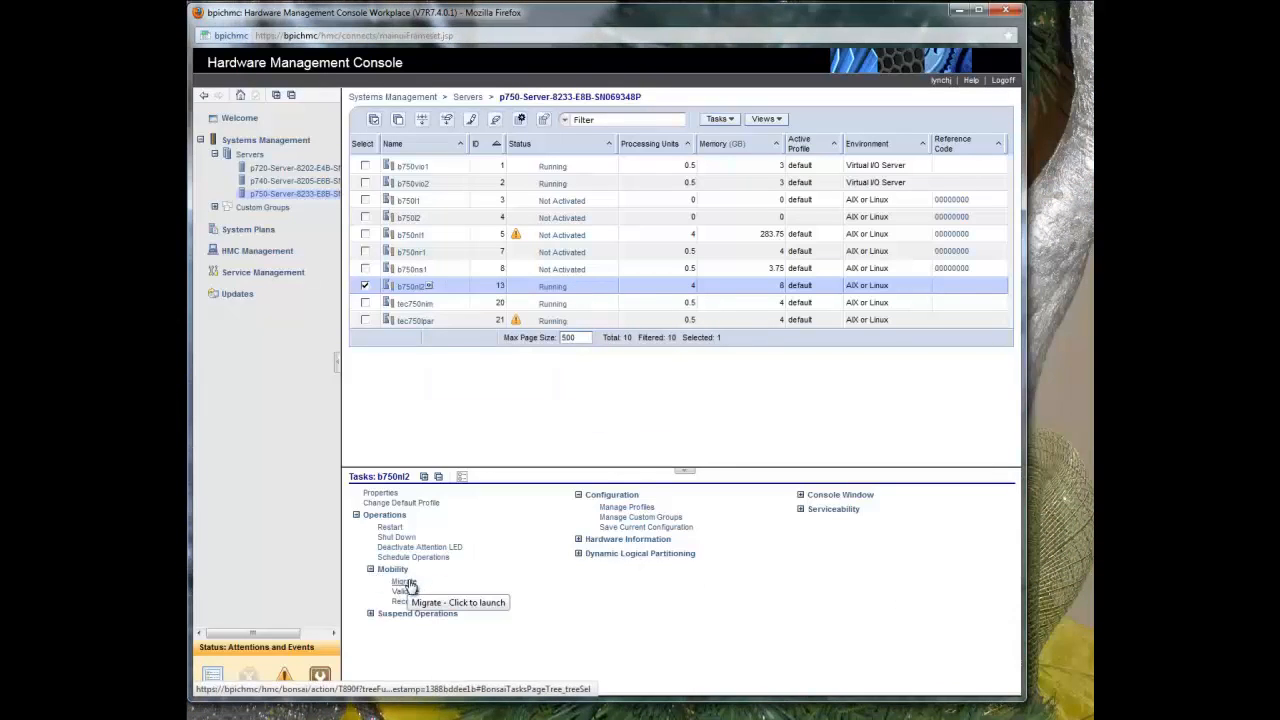
Validate migrating b750nl2 to destination p740-Server-8205-E6B-SN10934CP
{"action": "left_click", "coordinate": [412, 592]}
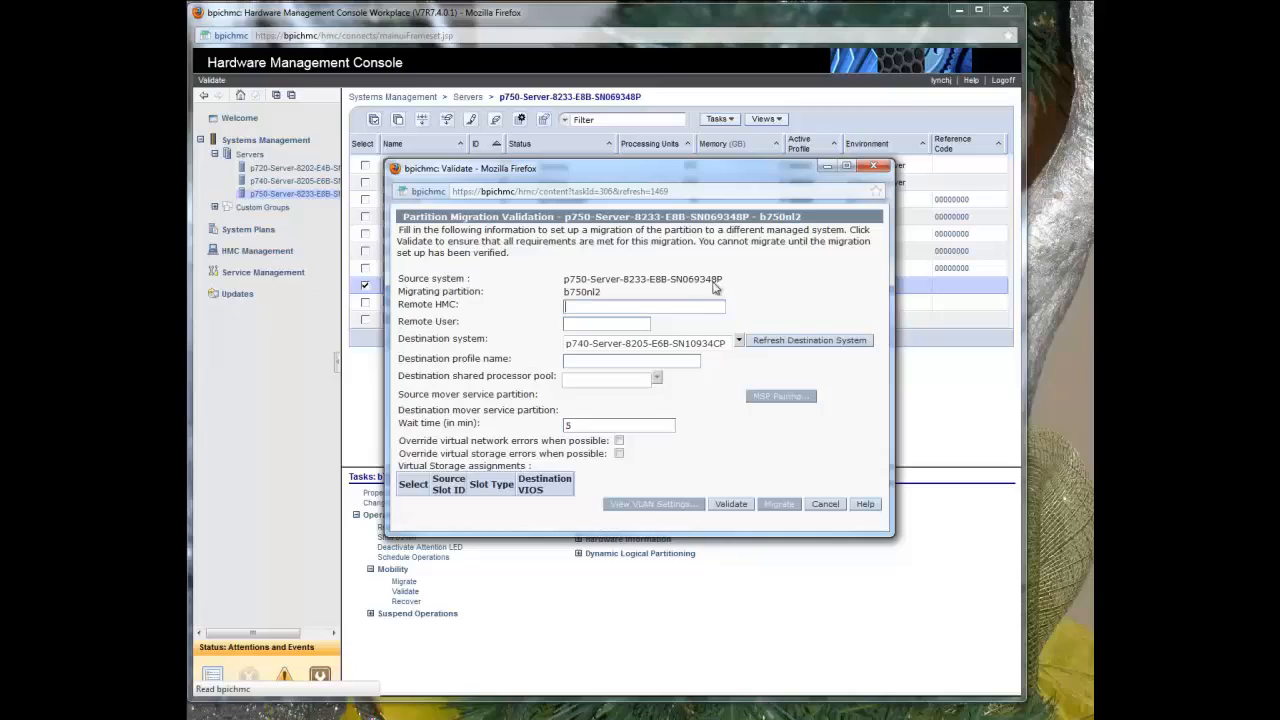
{"action": "left_click", "coordinate": [740, 341]}
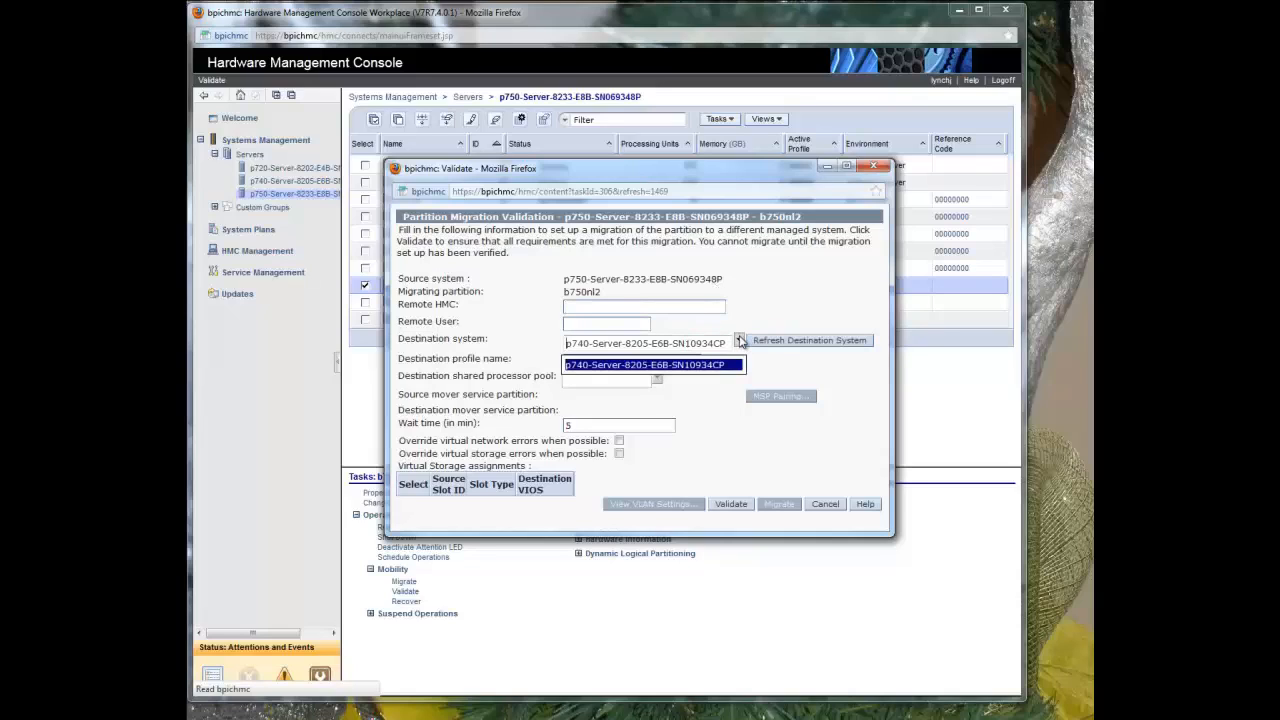
{"action": "left_click", "coordinate": [740, 341]}
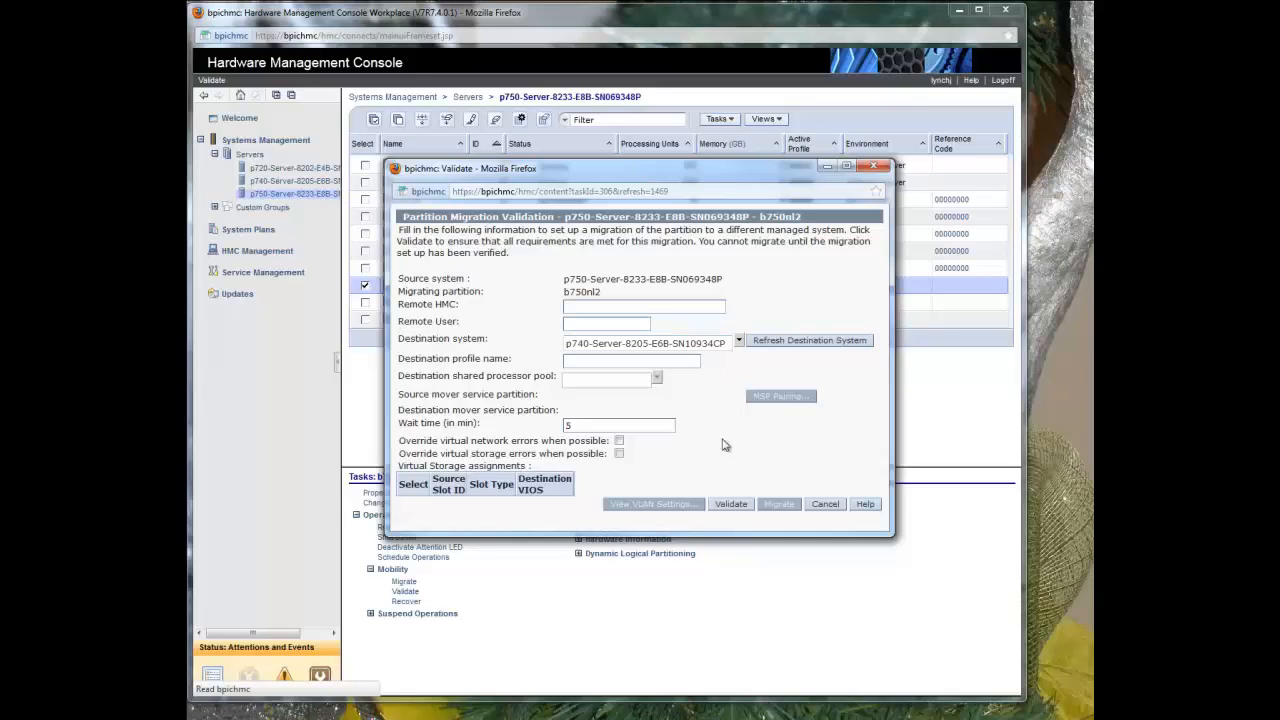
{"action": "left_click", "coordinate": [735, 505]}
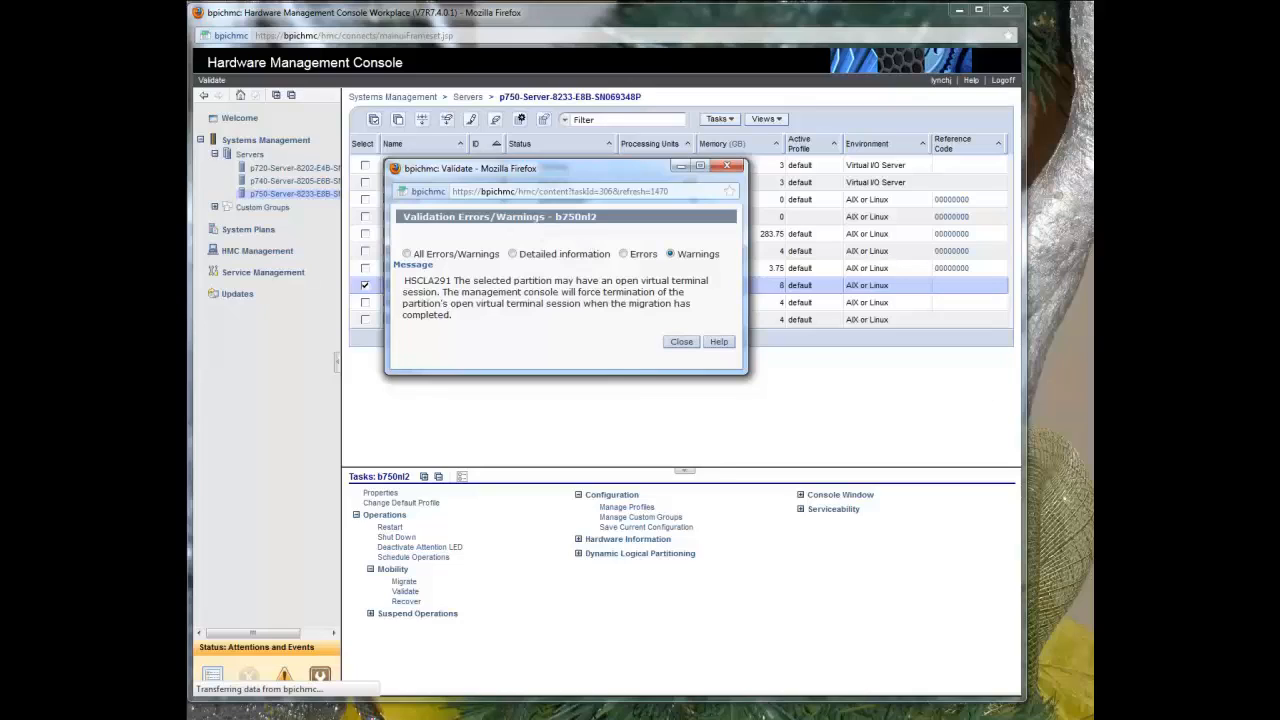
Dismiss the HSCLA291 warning and start live migration of b750nl2 to p740
{"action": "left_click", "coordinate": [680, 343]}
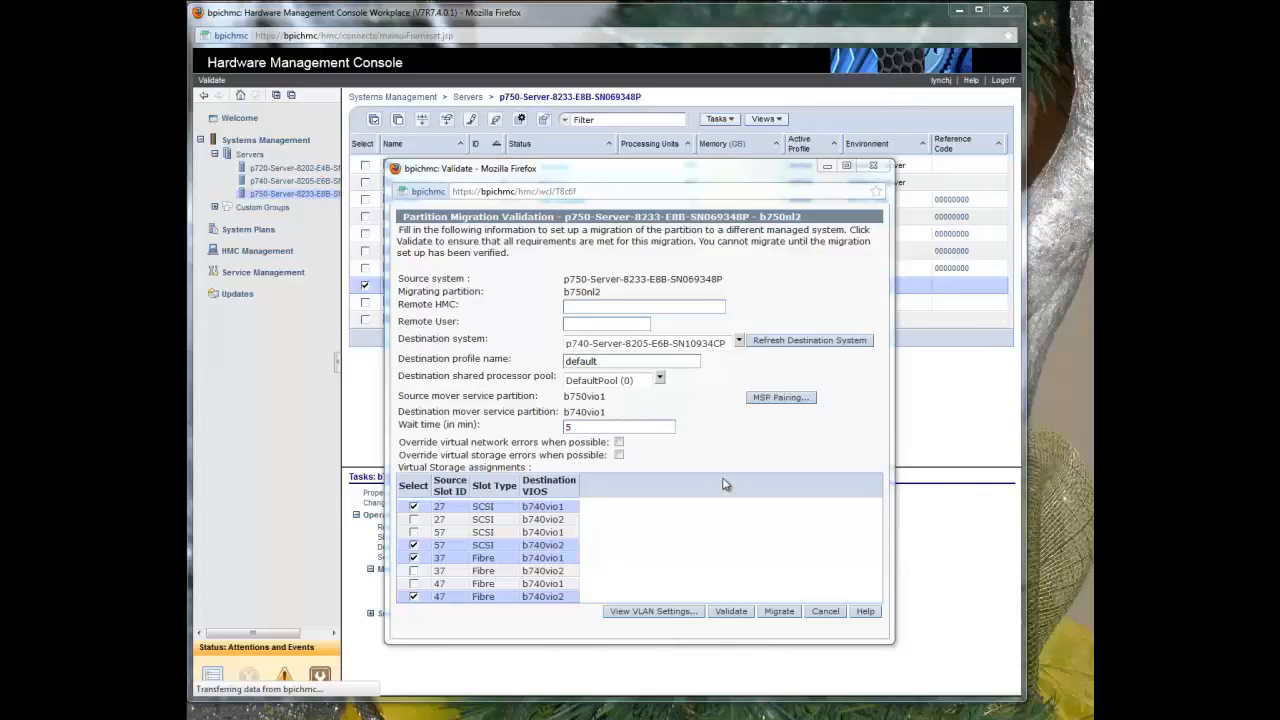
{"action": "left_click", "coordinate": [780, 612]}
{"action": "left_click", "coordinate": [780, 612]}
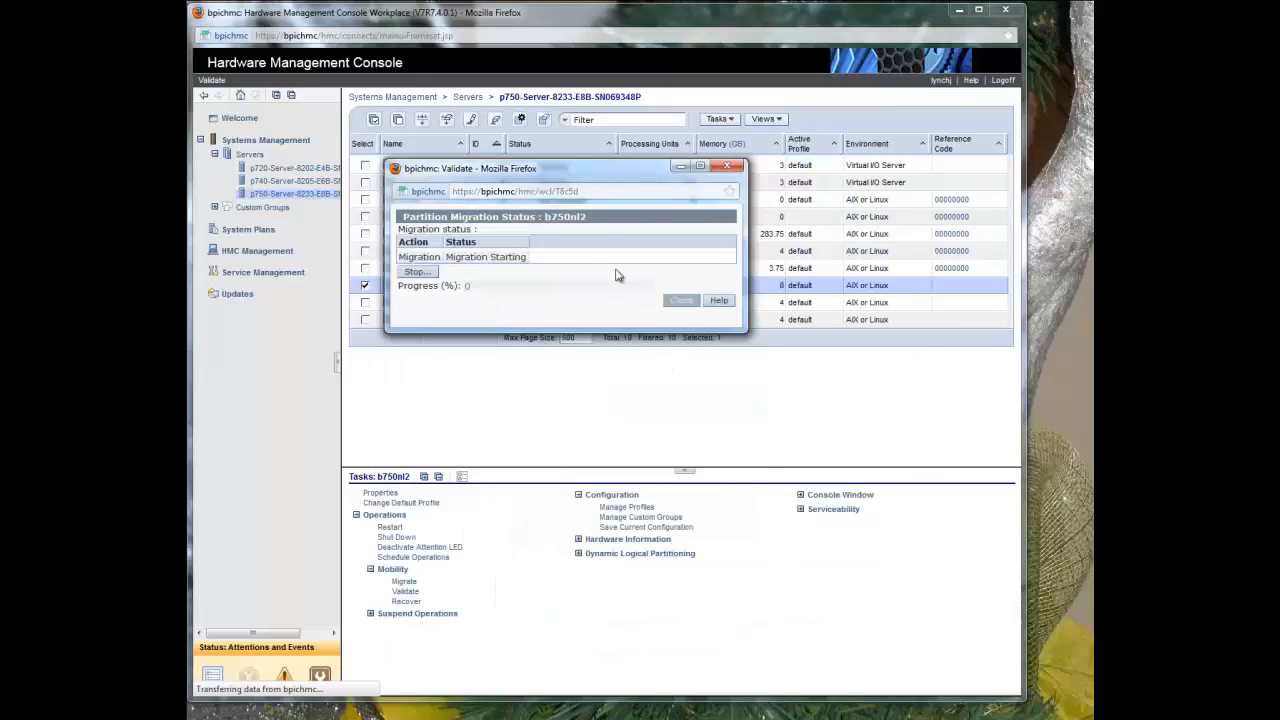
Place the migration status window beside the b750nl2 nmon terminal session
{"action": "left_click_drag", "start_coordinate": [562, 172], "coordinate": [640, 22]}
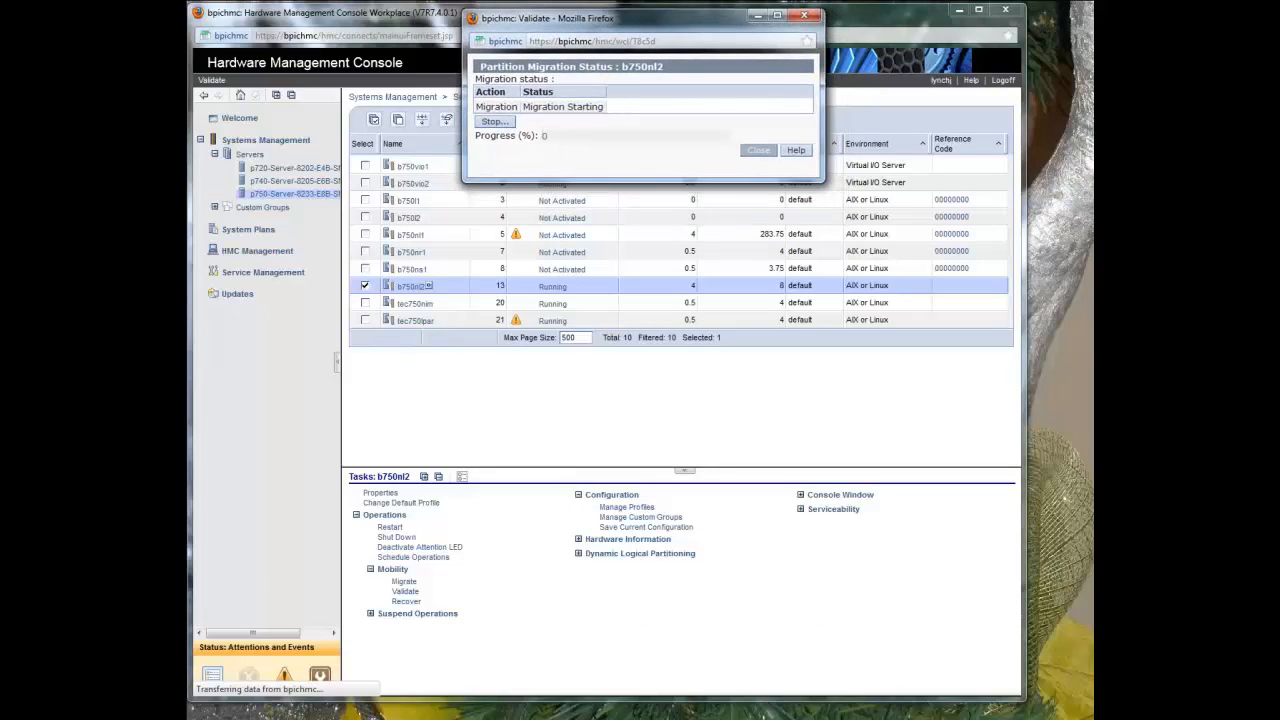
{"action": "left_click_drag", "start_coordinate": [1279, 130], "coordinate": [733, 376]}
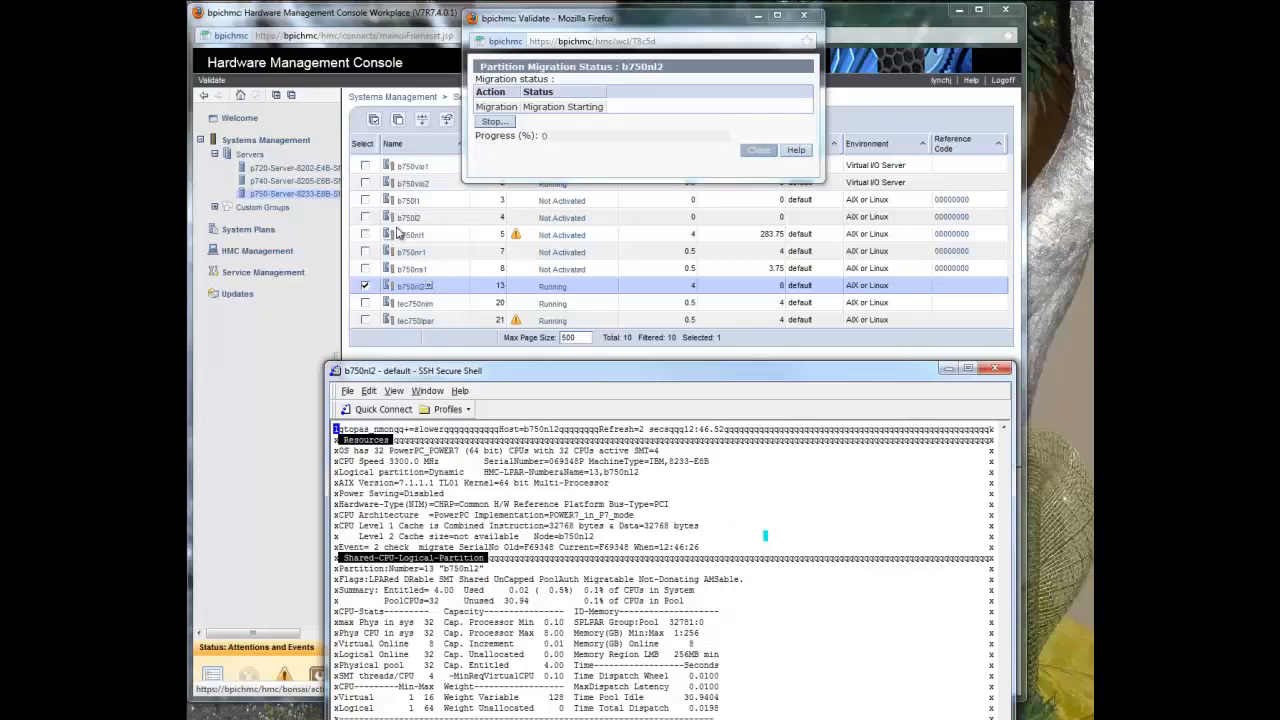
View p740's partitions with b750nl2 migrating, then return to the p750 partition list
{"action": "left_click", "coordinate": [343, 20]}
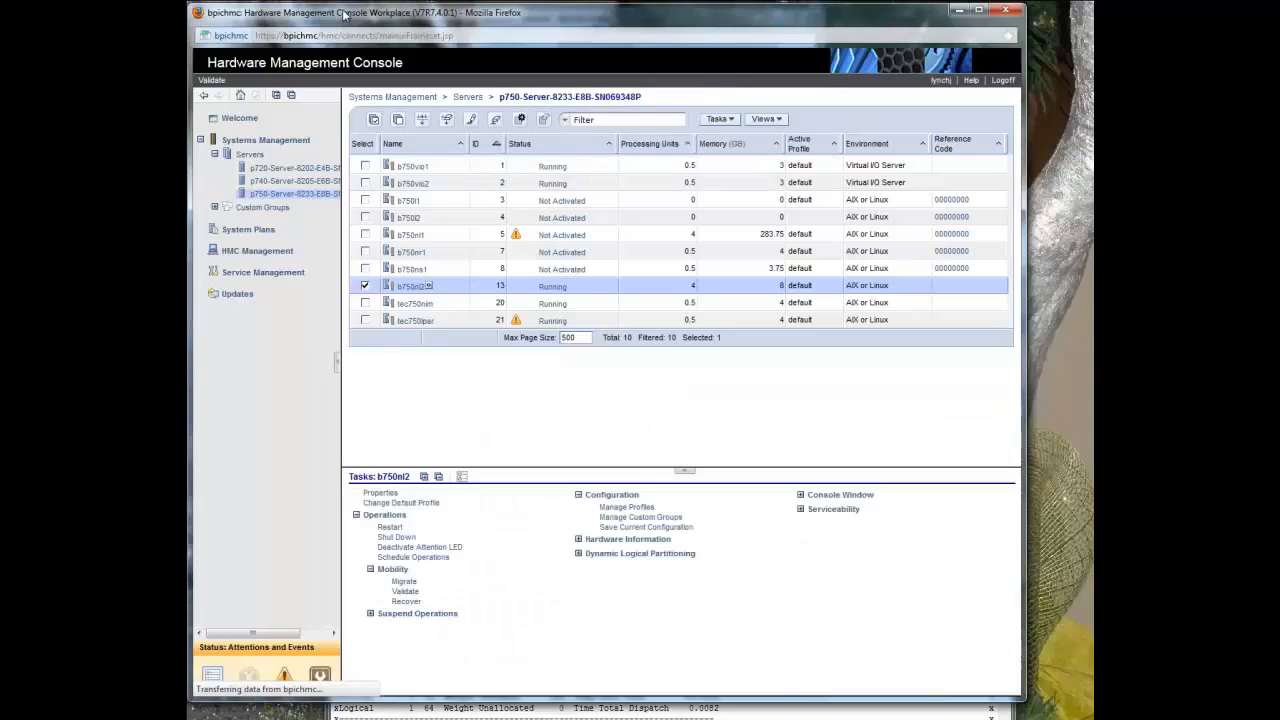
{"action": "left_click", "coordinate": [297, 183]}
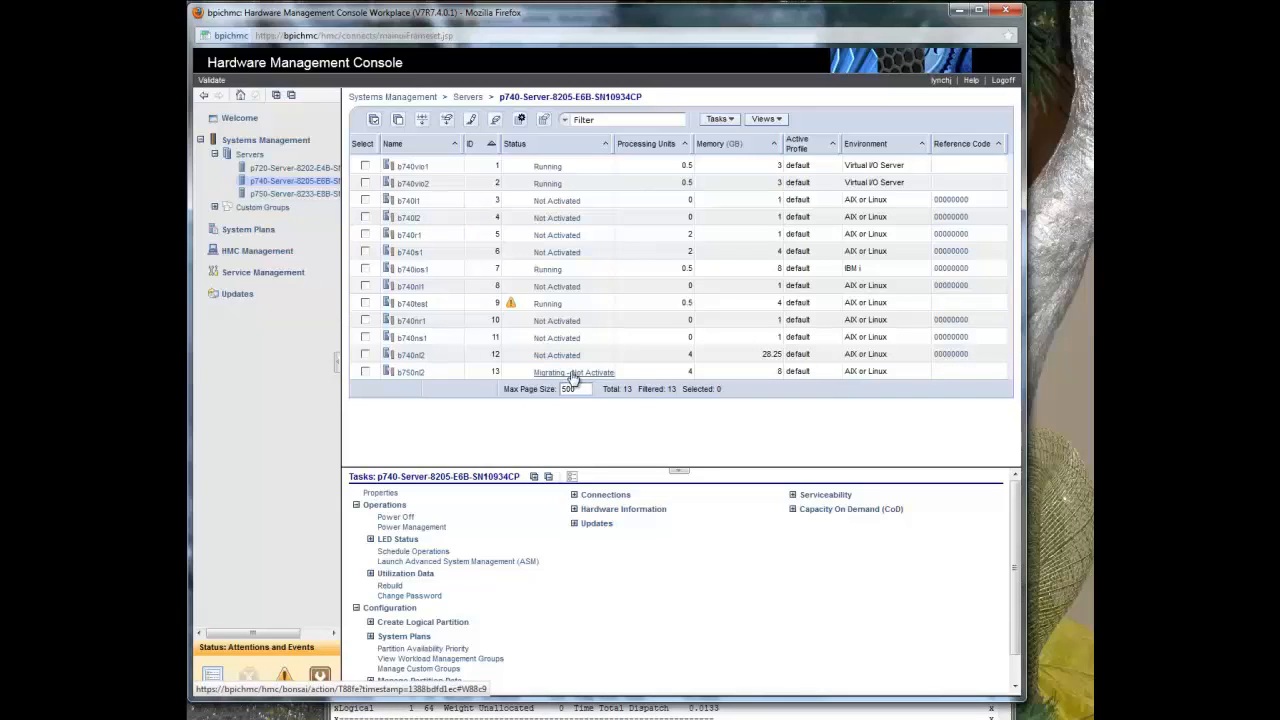
{"action": "left_click", "coordinate": [285, 195]}
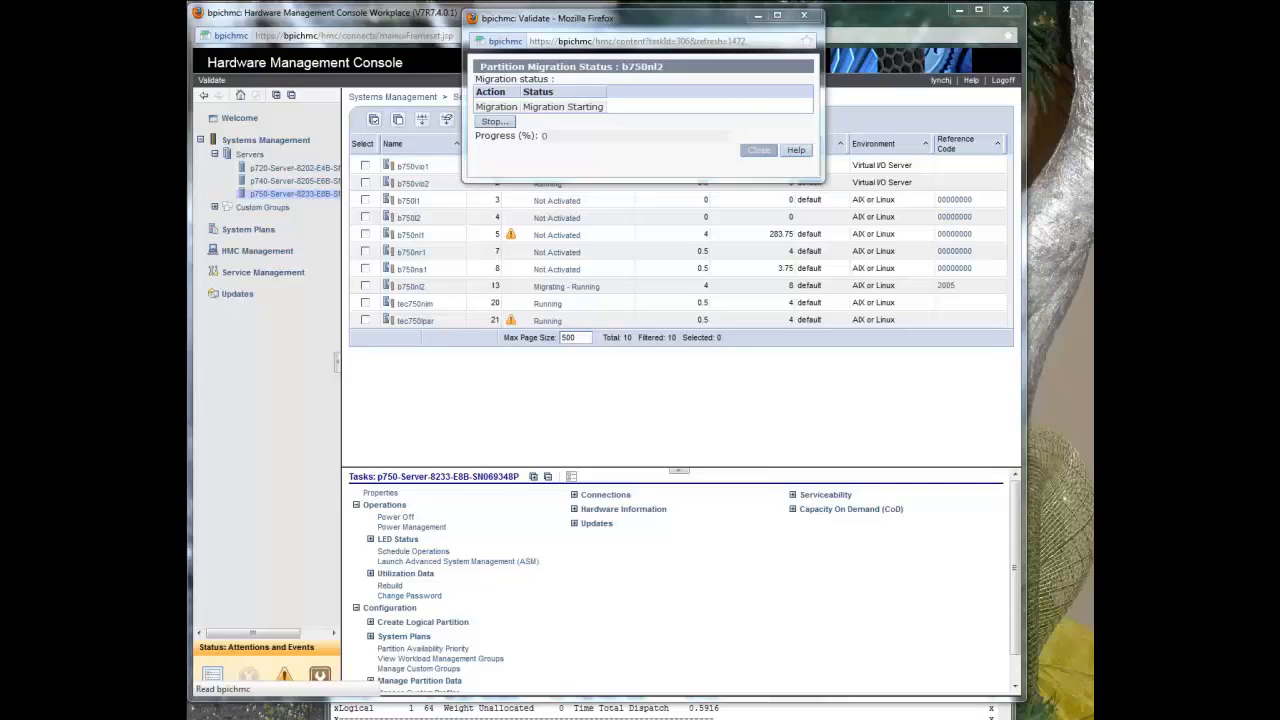
Bring the b750nl2 terminal window fully into view while the migration progresses
{"action": "key", "text": "alt+Tab"}
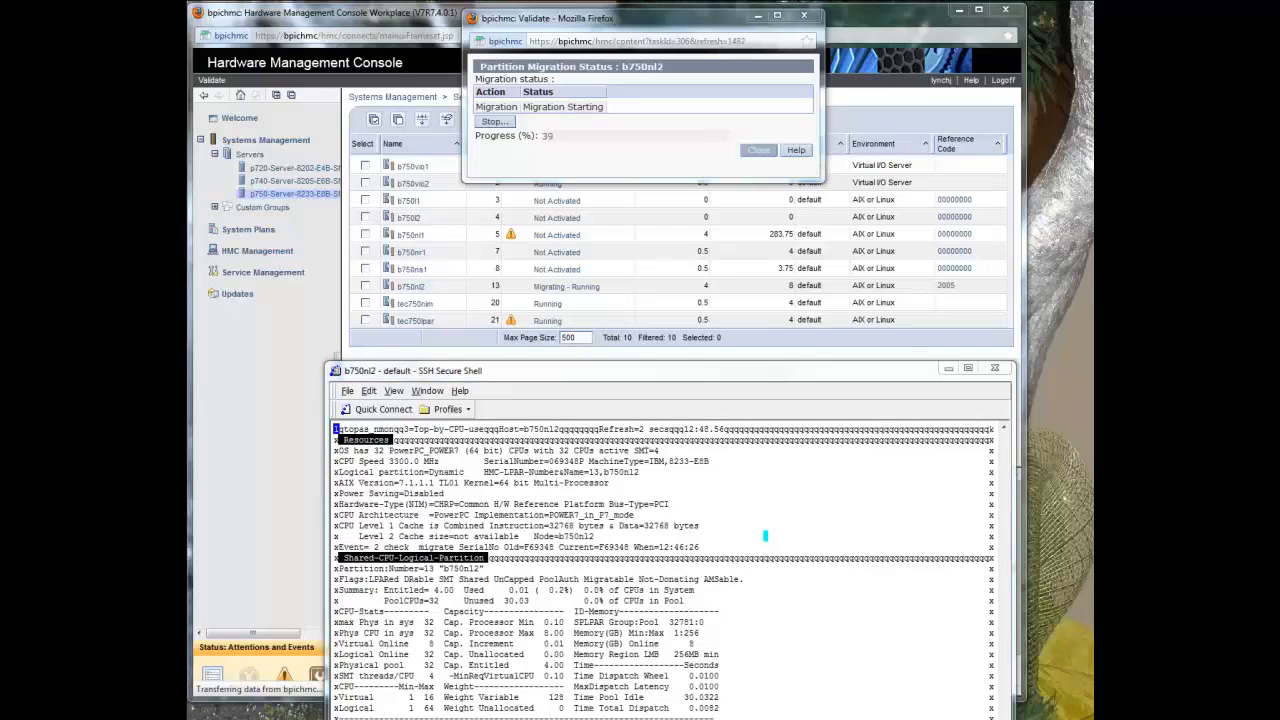
Toggle nmon displays (4, 5, U, n, b, -, +, q, ., 0) while migration climbs to 99%
{"action": "key", "text": "4"}
{"action": "key", "text": "5"}
{"action": "key", "text": "U"}
{"action": "key", "text": "n"}
{"action": "key", "text": "b"}
{"action": "key", "text": "minus"}
{"action": "key", "text": "plus"}
{"action": "key", "text": "q"}
{"action": "key", "text": "period"}
{"action": "key", "text": "0"}
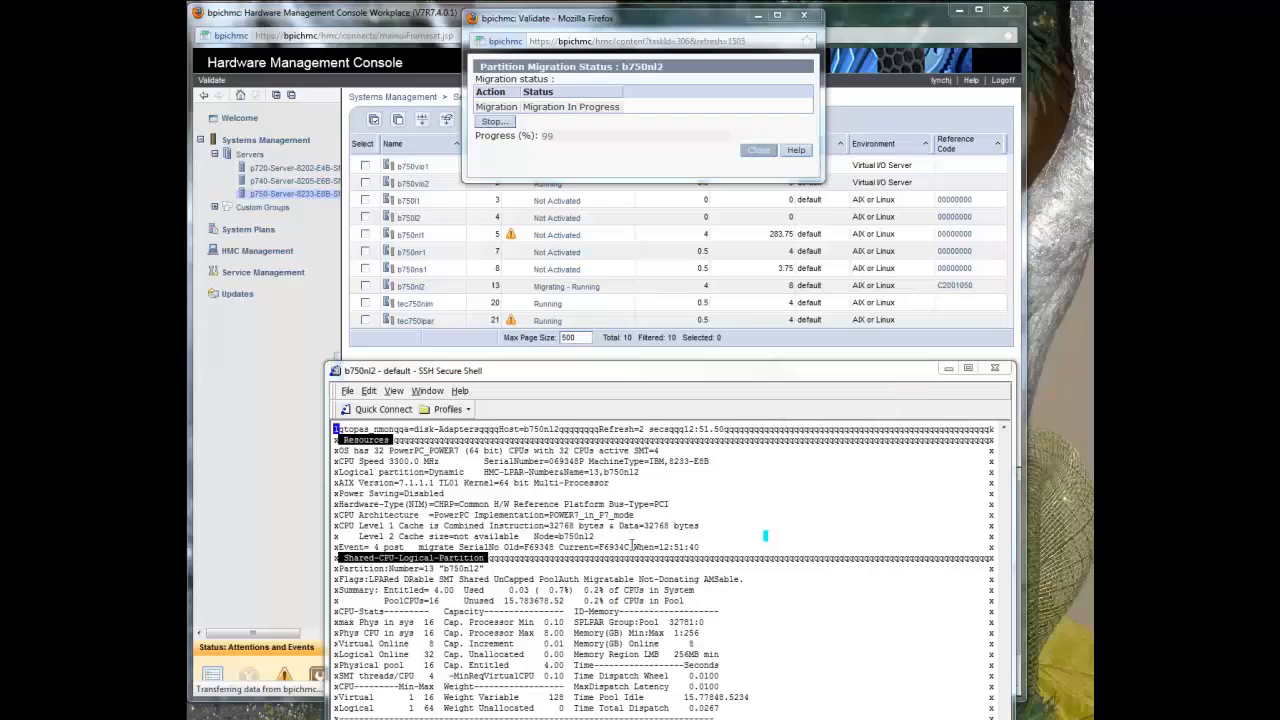
Highlight the new serial F6934C in b750nl2's post-migrate event
{"action": "left_click", "coordinate": [632, 545]}
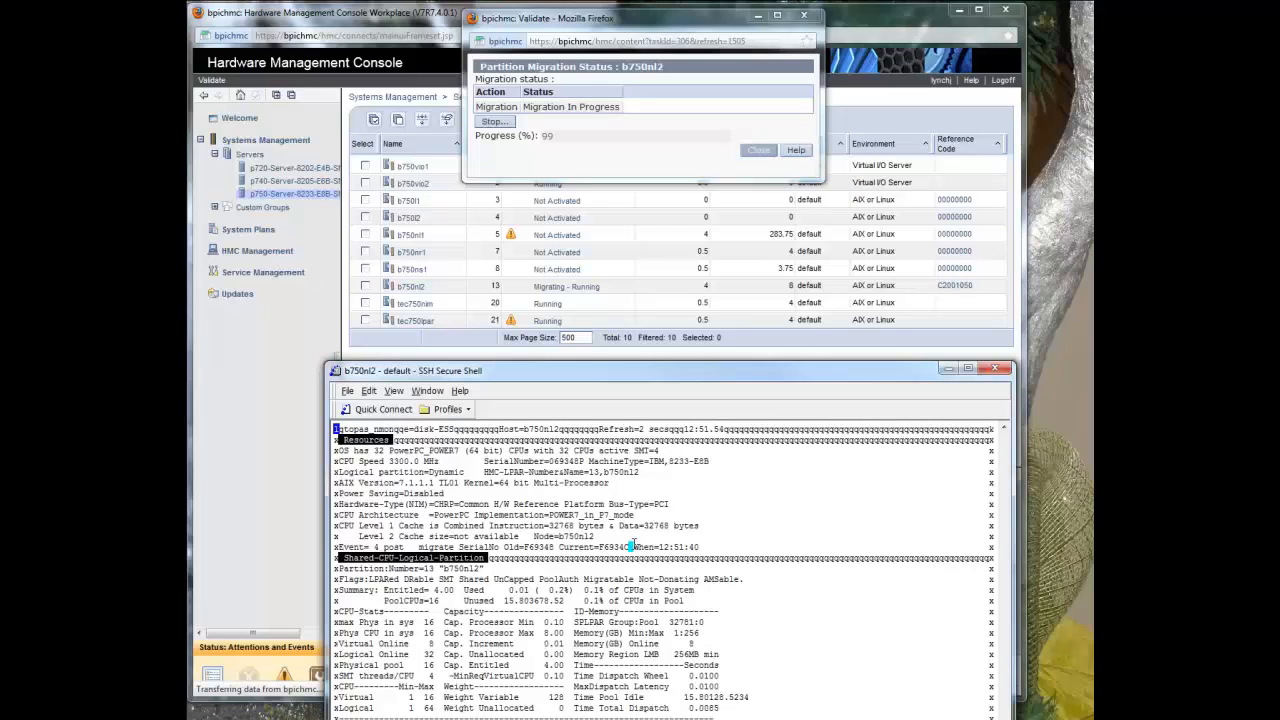
{"action": "left_click_drag", "start_coordinate": [632, 547], "coordinate": [598, 547]}
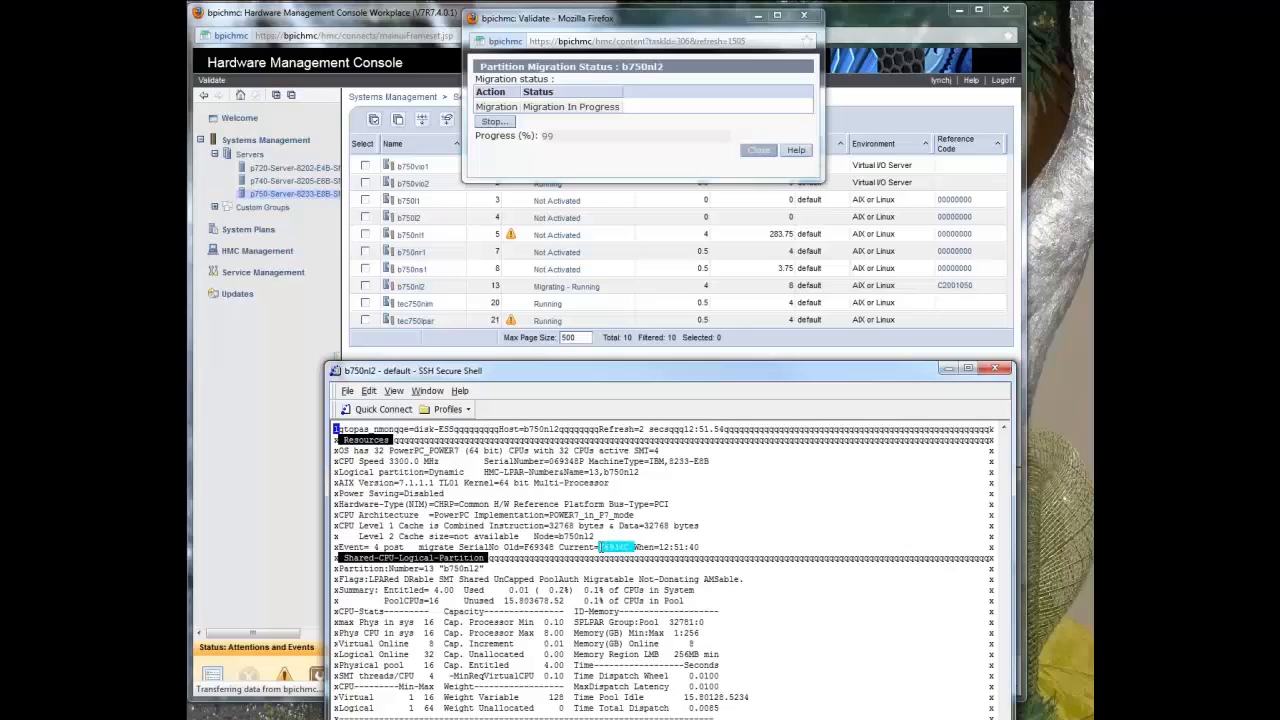
{"action": "left_click", "coordinate": [725, 526]}
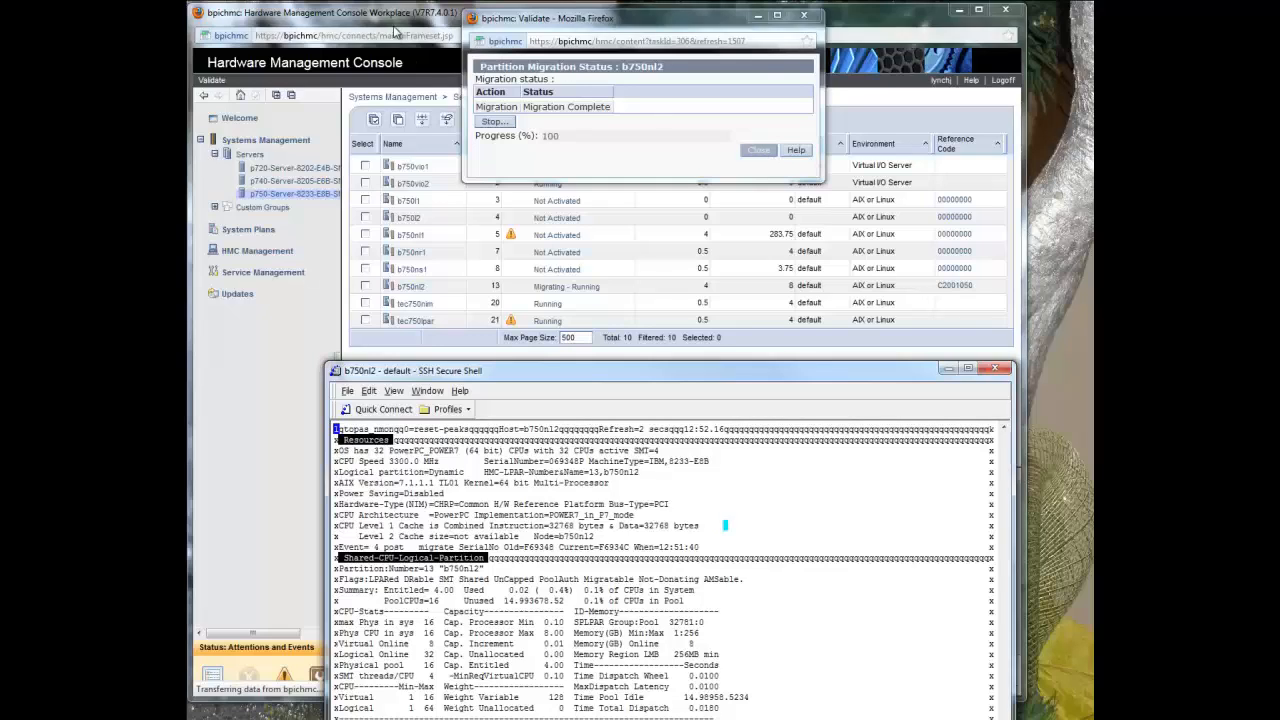
Compare p740 and p750 partition lists and look up reference code C2001050
{"action": "left_click", "coordinate": [295, 182]}
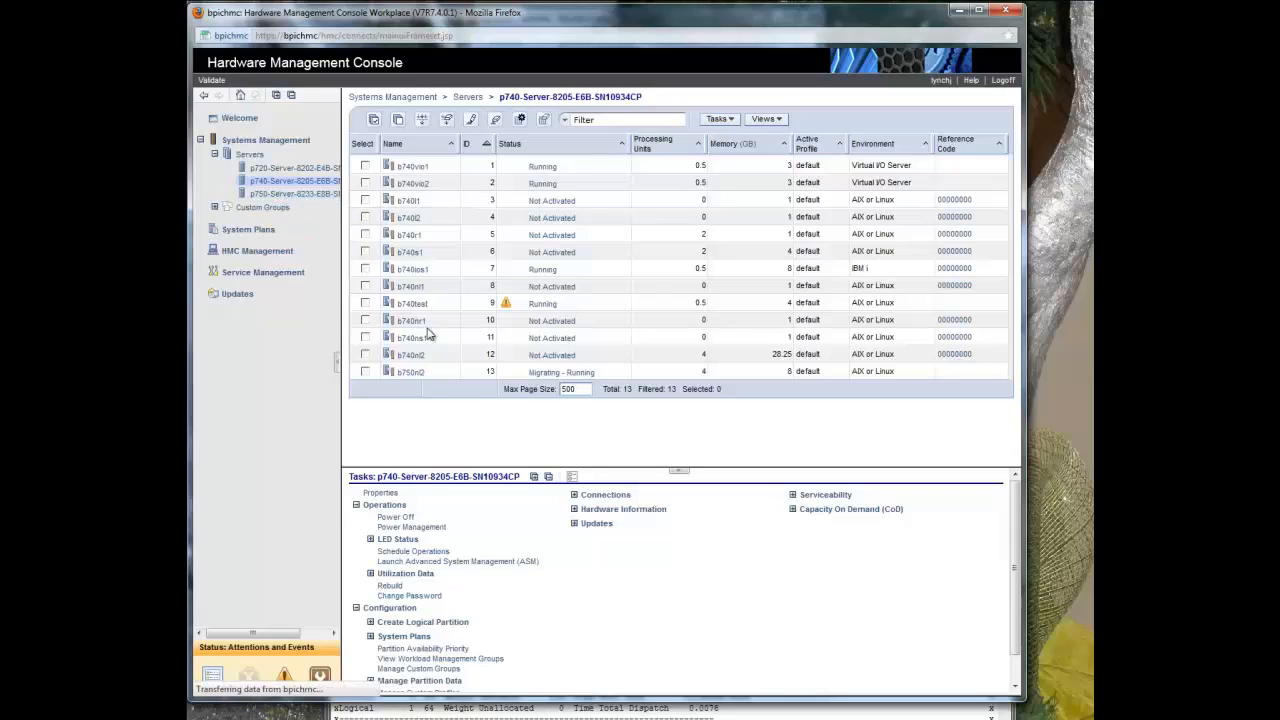
{"action": "left_click", "coordinate": [281, 195]}
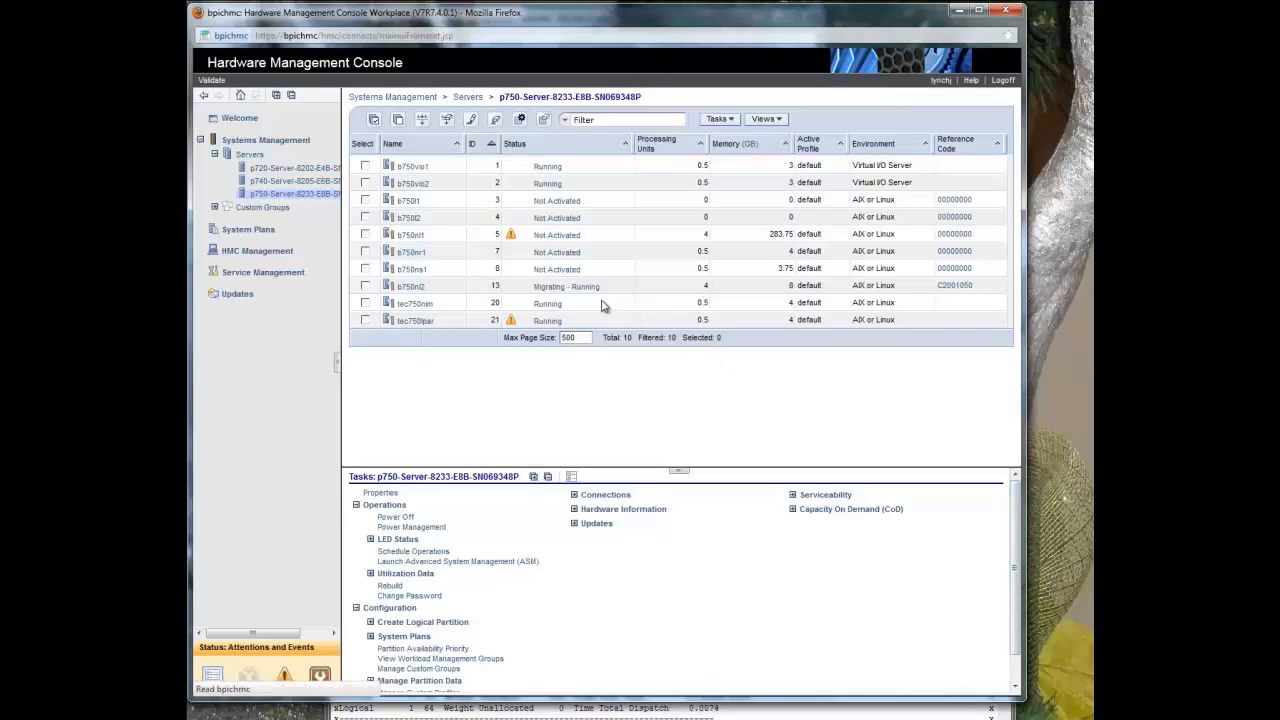
{"action": "left_click", "coordinate": [958, 287]}
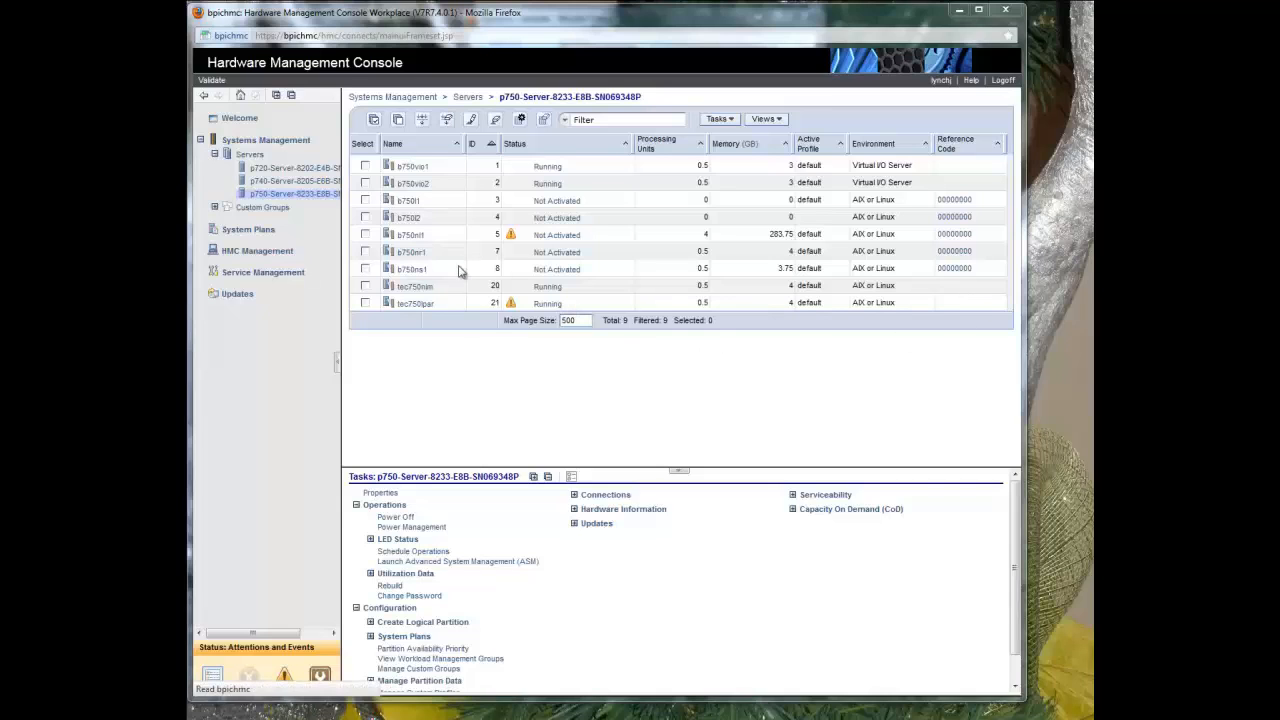
{"action": "left_click", "coordinate": [321, 184]}
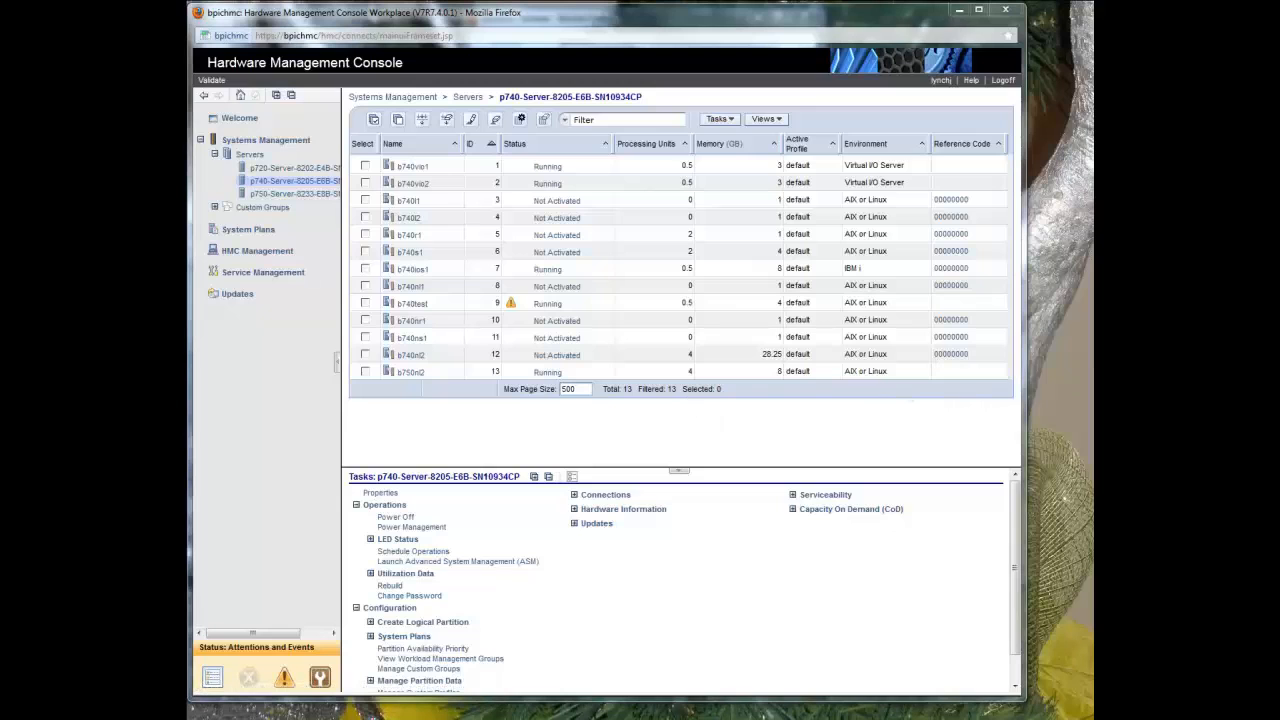
Run hostname and uname -a on b750nl2, highlighting machine ID 00F6934C4C00
{"action": "left_click_drag", "start_coordinate": [1092, 192], "coordinate": [797, 154]}
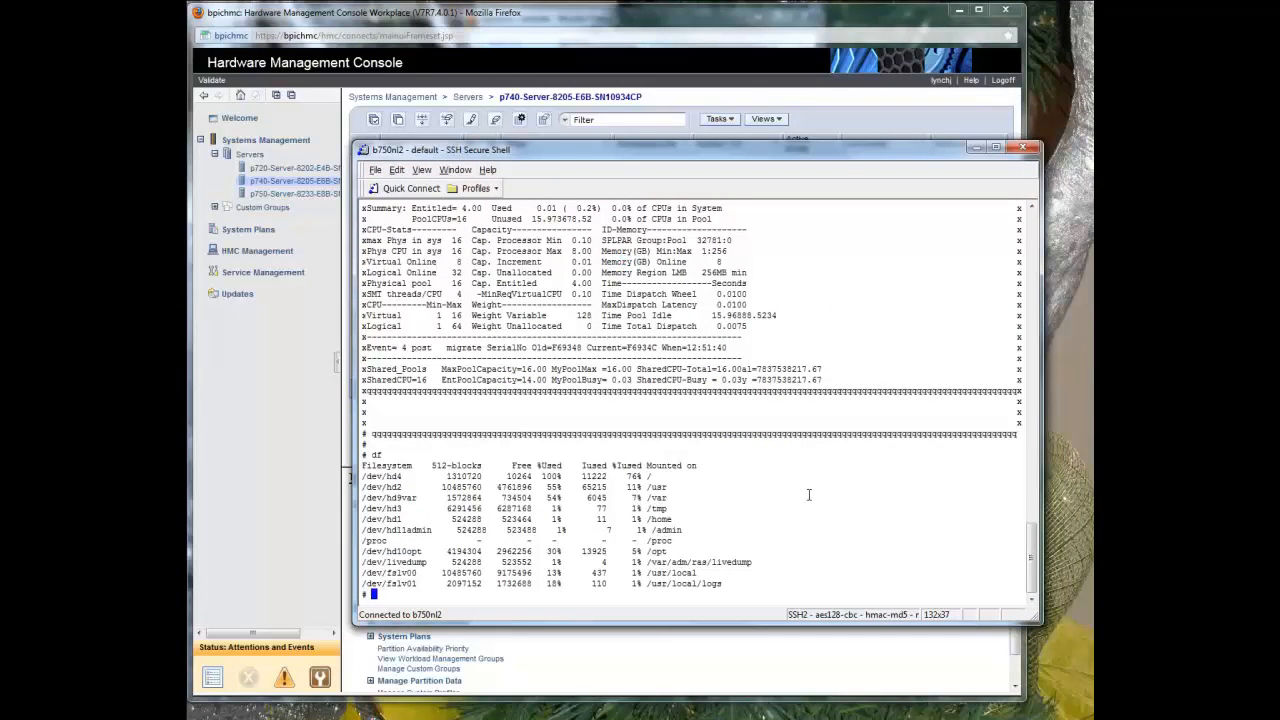
{"action": "type", "text": "hostname"}
{"action": "key", "text": "Return"}
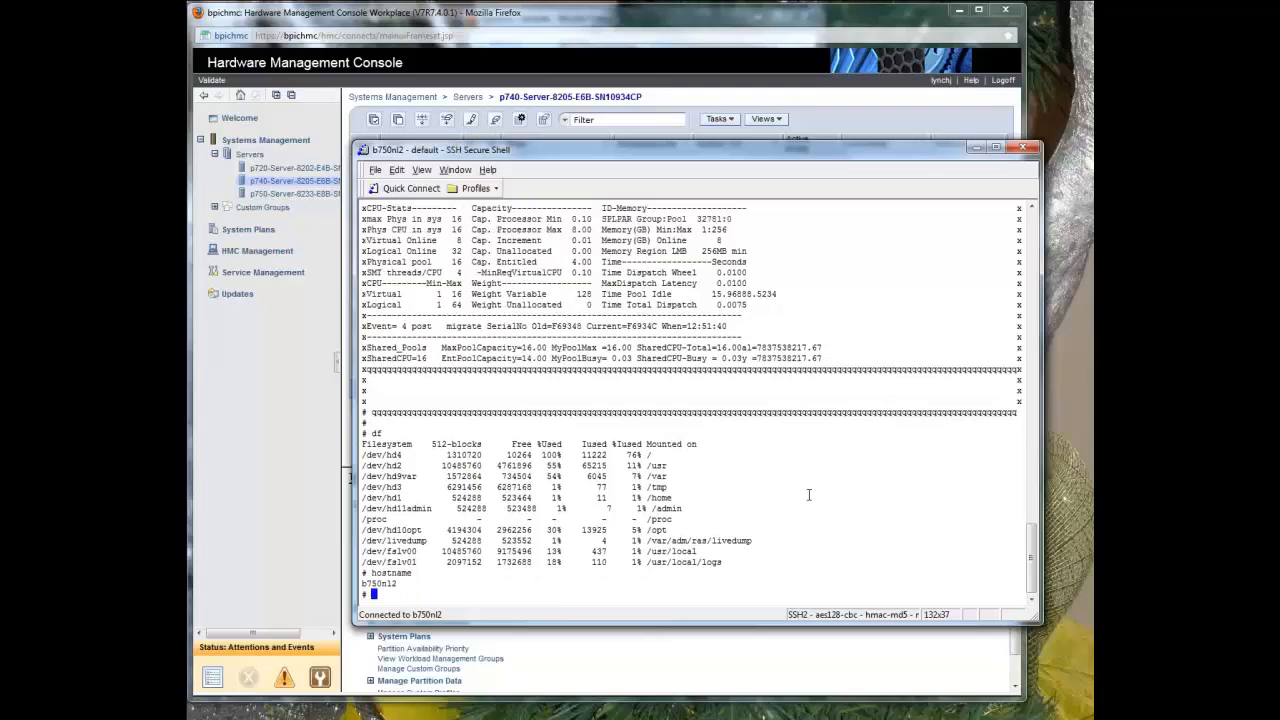
{"action": "type", "text": "uname -a"}
{"action": "key", "text": "Return"}
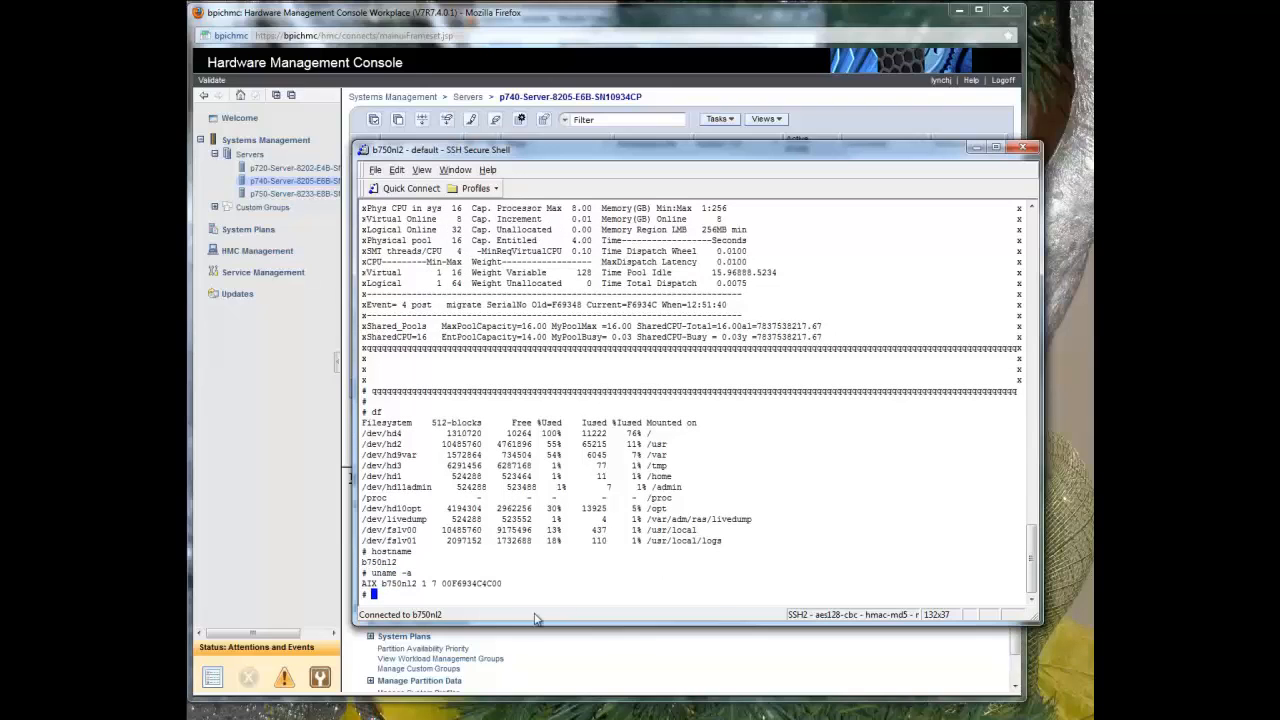
{"action": "left_click_drag", "start_coordinate": [502, 584], "coordinate": [442, 583]}
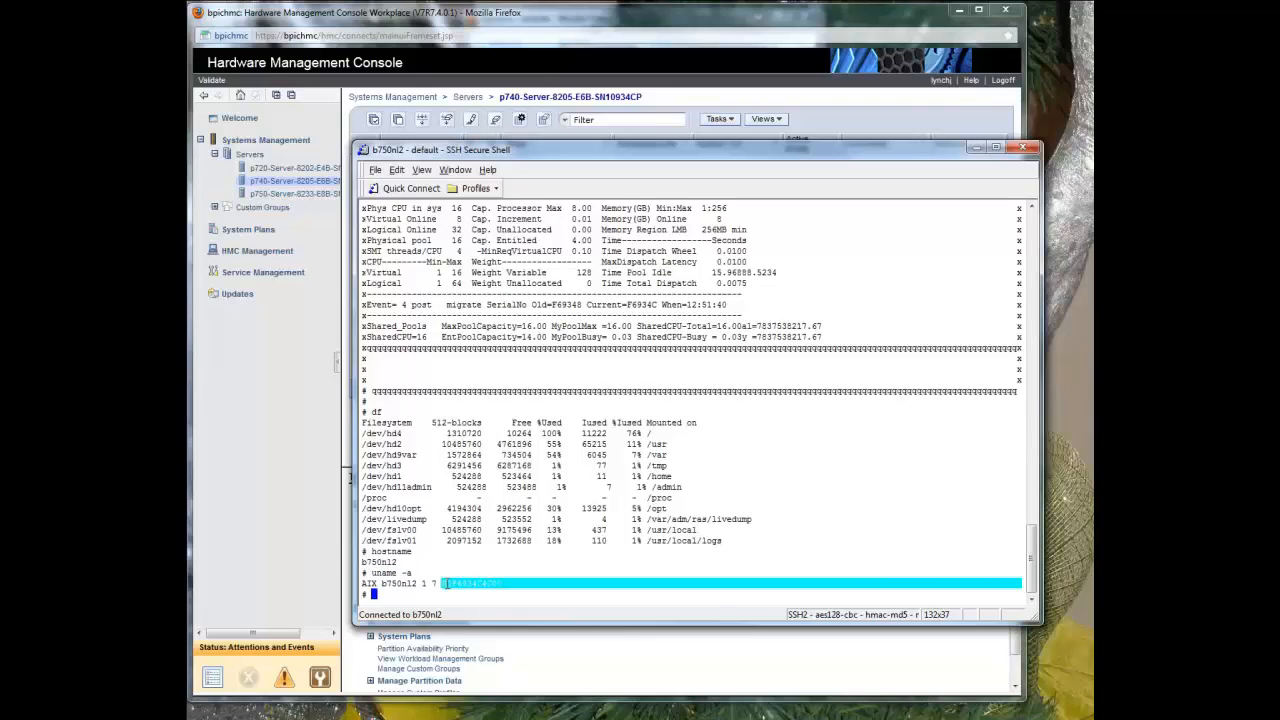
{"action": "left_click", "coordinate": [460, 587]}
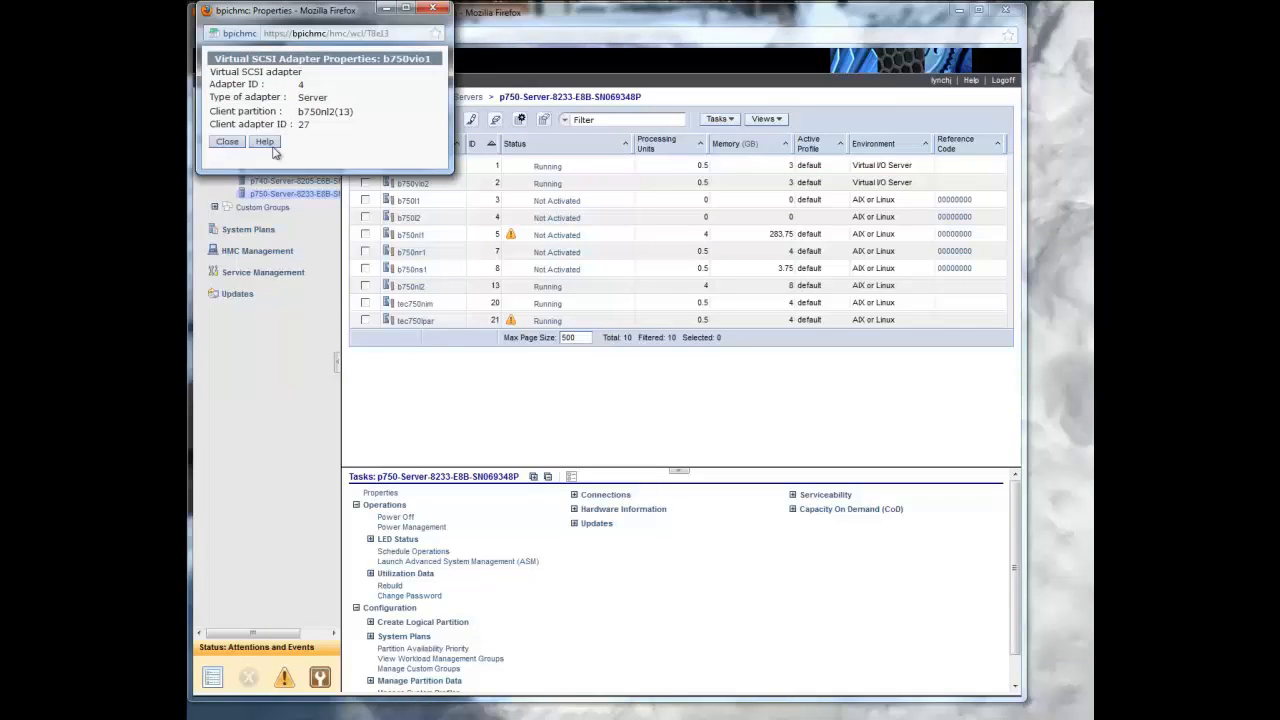
Close the adapter properties and run lsmap -vadapter vhost2 on b750vio1
{"action": "left_click", "coordinate": [227, 141]}
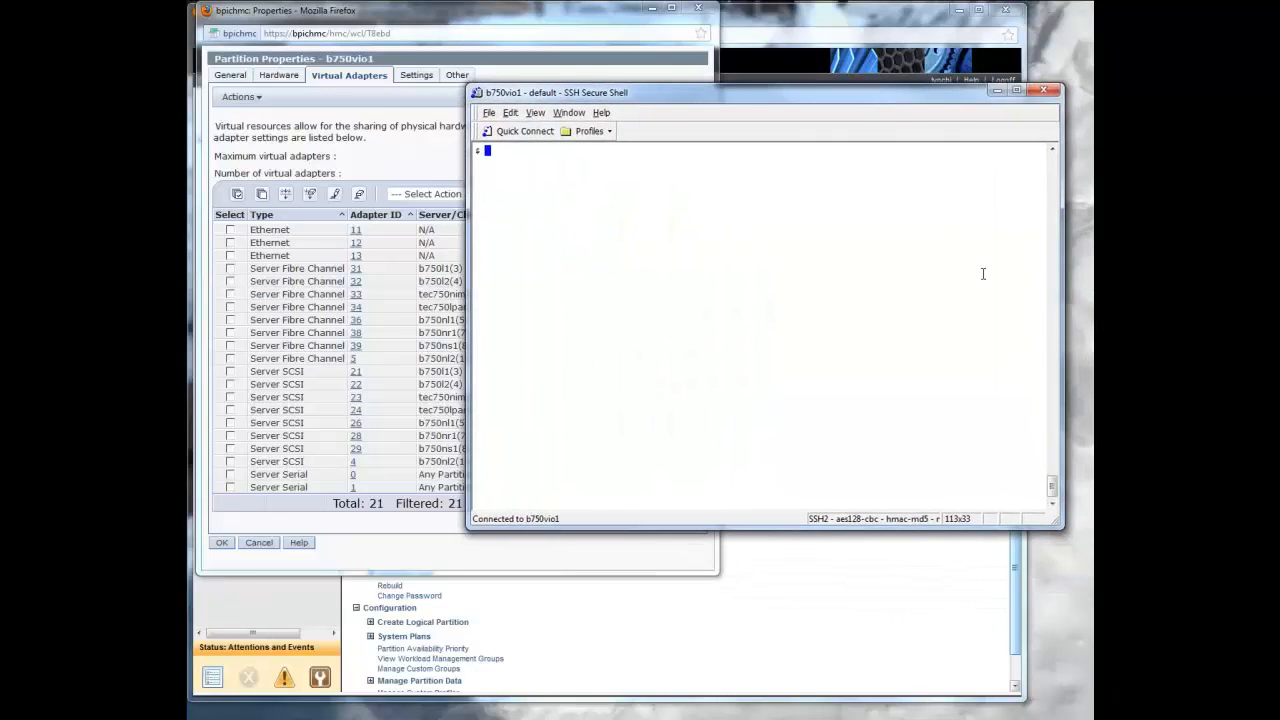
{"action": "type", "text": "lsmap -vadapter vhost2"}
{"action": "key", "text": "Return"}
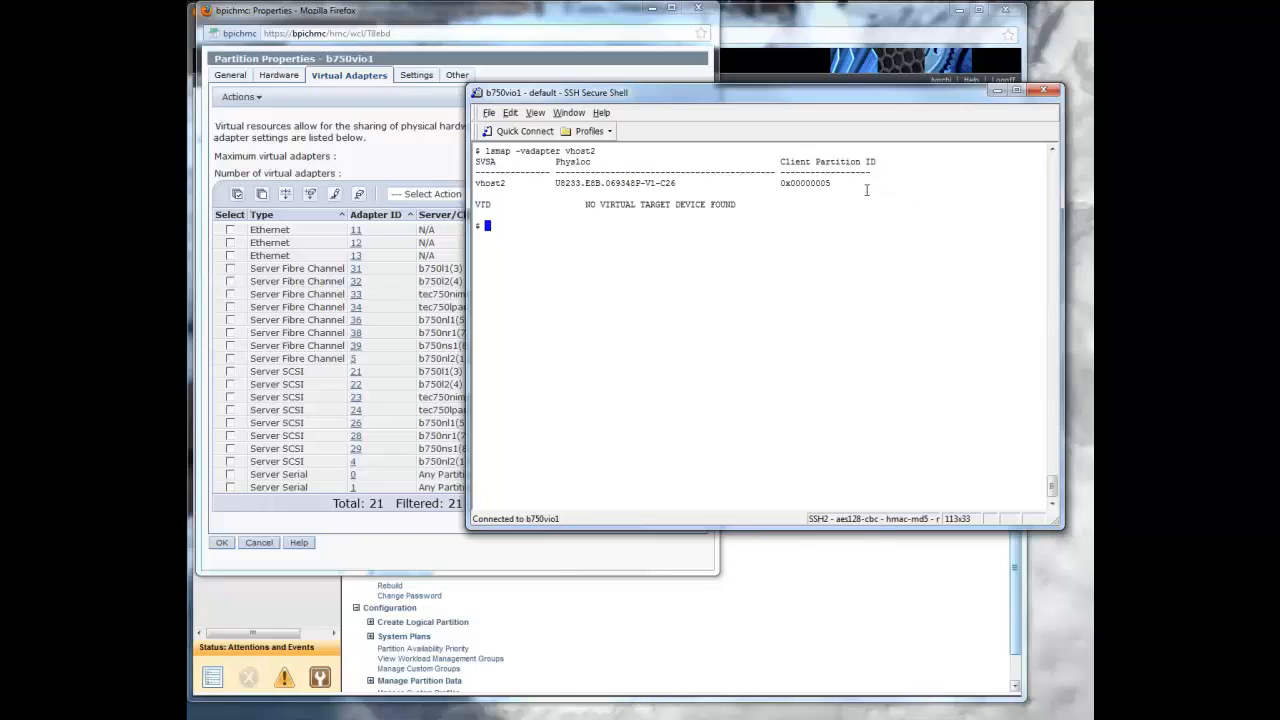
Review the vhost3 mapping for client partition 0x0000000d, rearranging terminal and HMC windows
{"action": "left_click", "coordinate": [768, 22]}
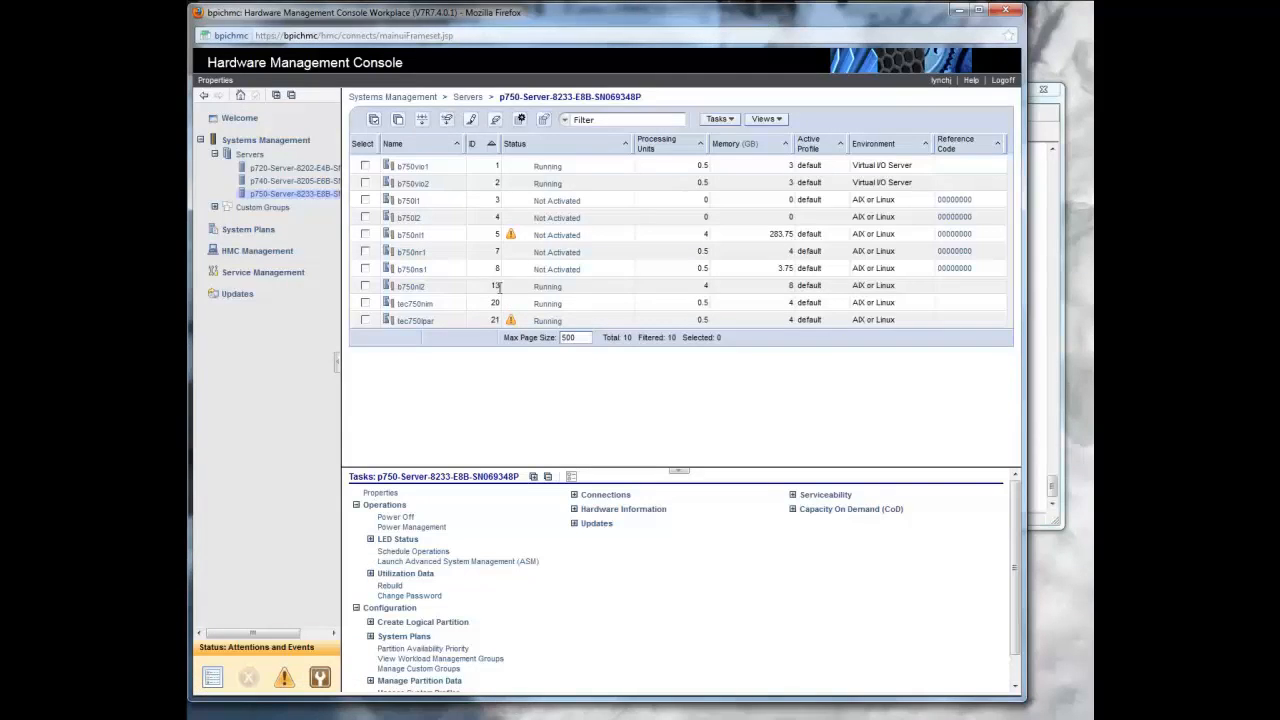
{"action": "key", "text": "alt+Tab"}
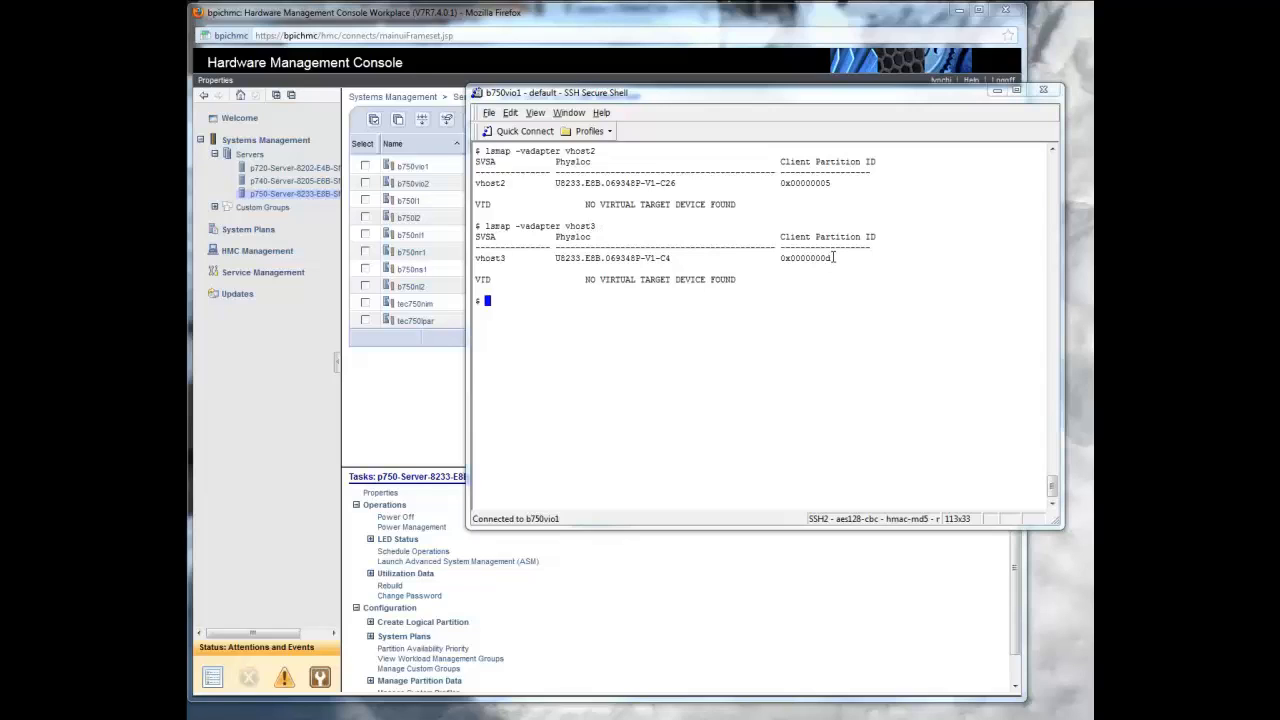
{"action": "double_click", "coordinate": [833, 258]}
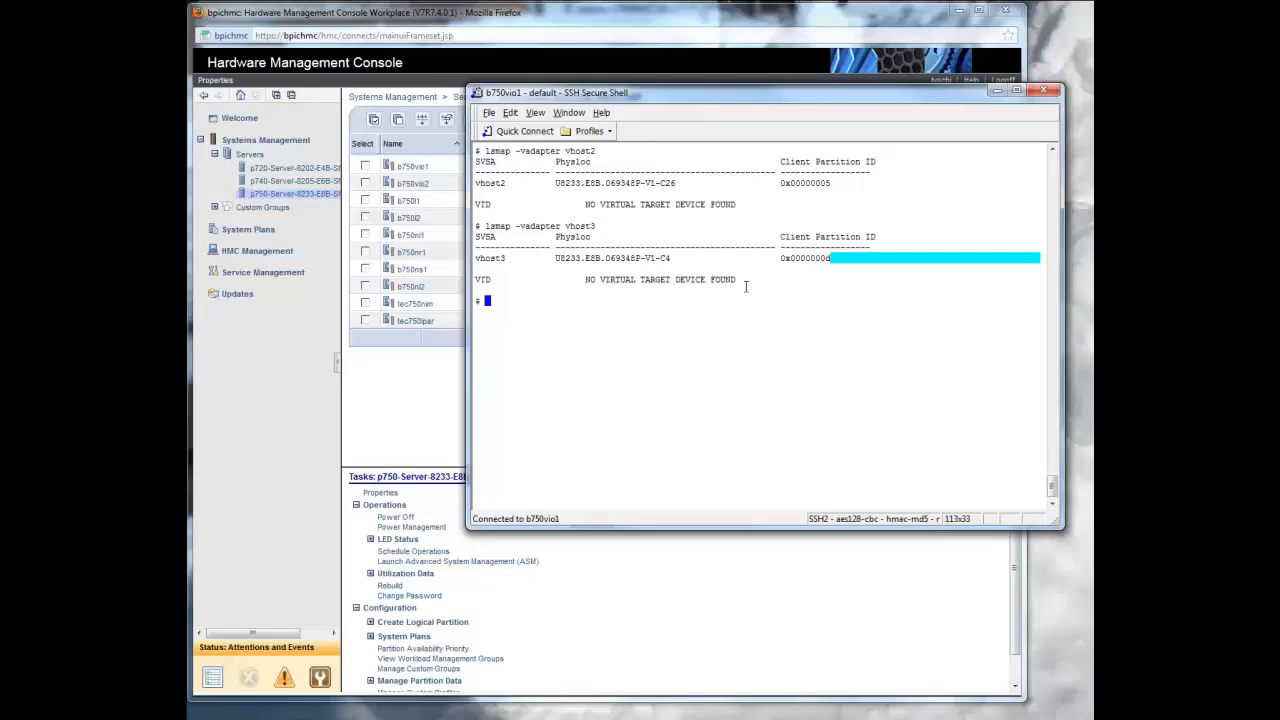
{"action": "left_click", "coordinate": [674, 259]}
{"action": "left_click_drag", "start_coordinate": [660, 100], "coordinate": [592, 95]}
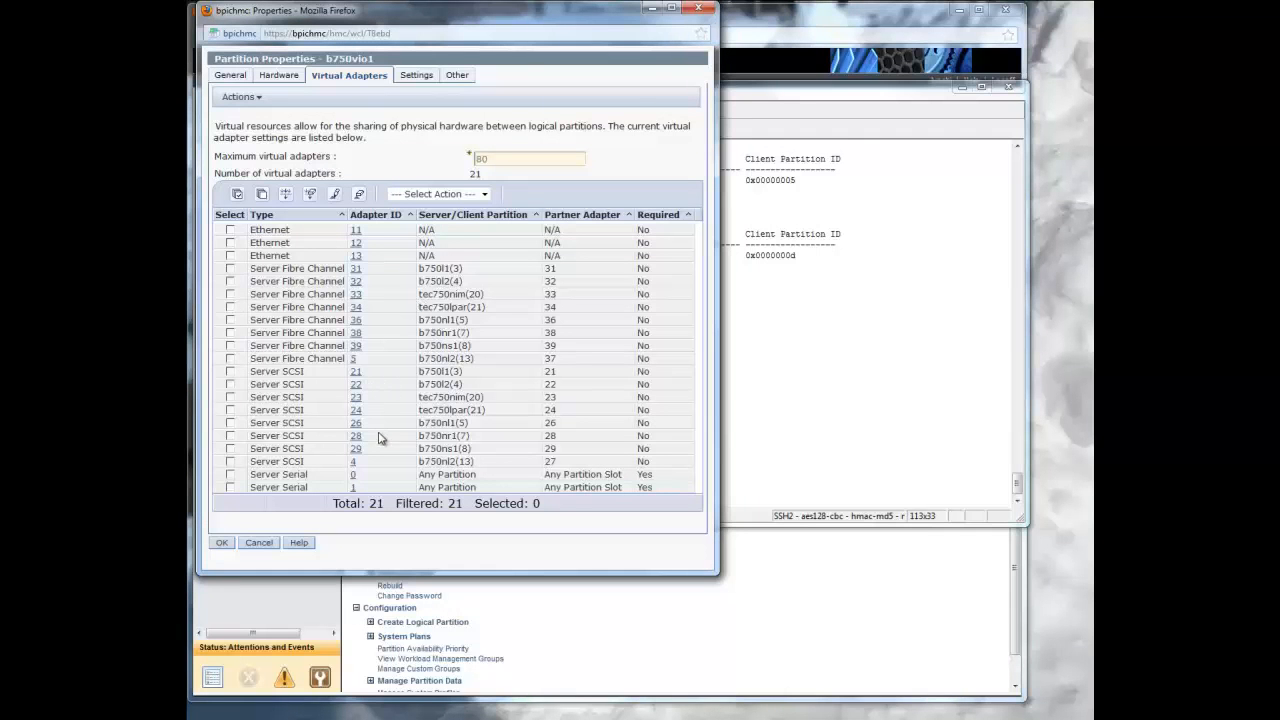
{"action": "left_click", "coordinate": [852, 400]}
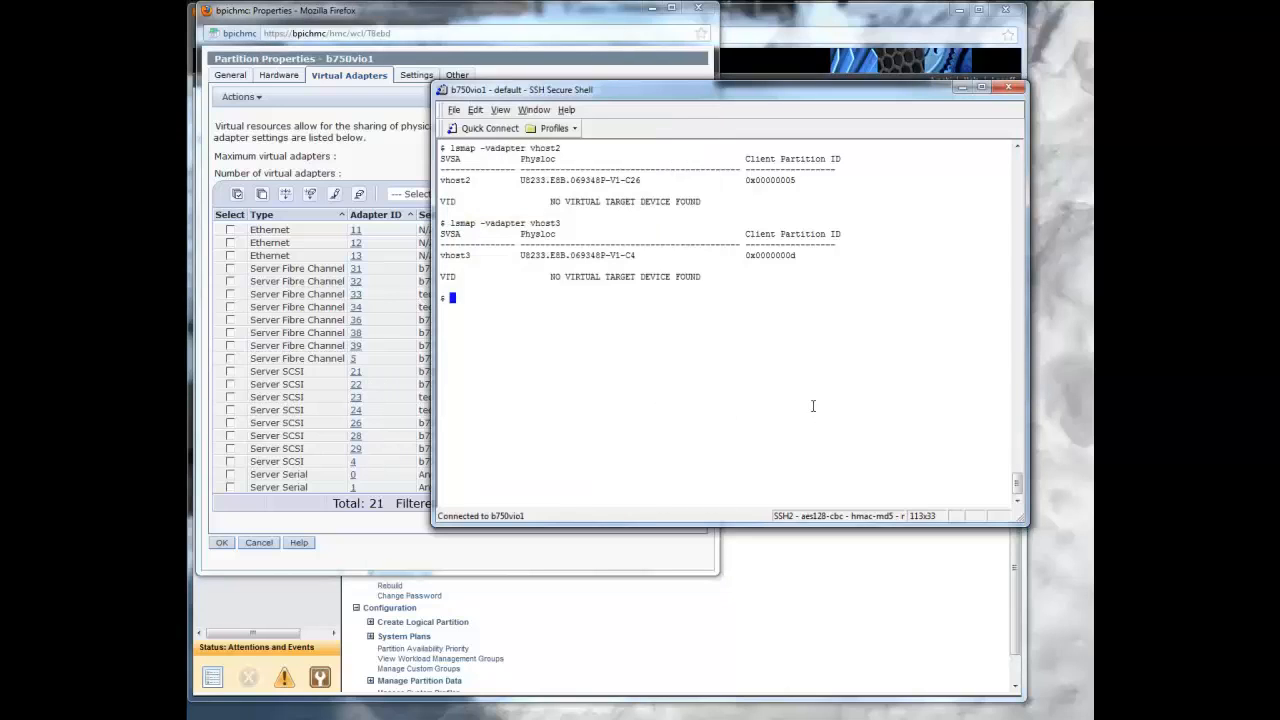
Recall the lsmap command from history and run lsmap -vadapter vfchost3 -npiv to show client 13 b750nl2 logged in on fcs0
{"action": "key", "text": "Escape"}
{"action": "key", "text": "k"}
{"action": "key", "text": "k"}
{"action": "key", "text": "k"}
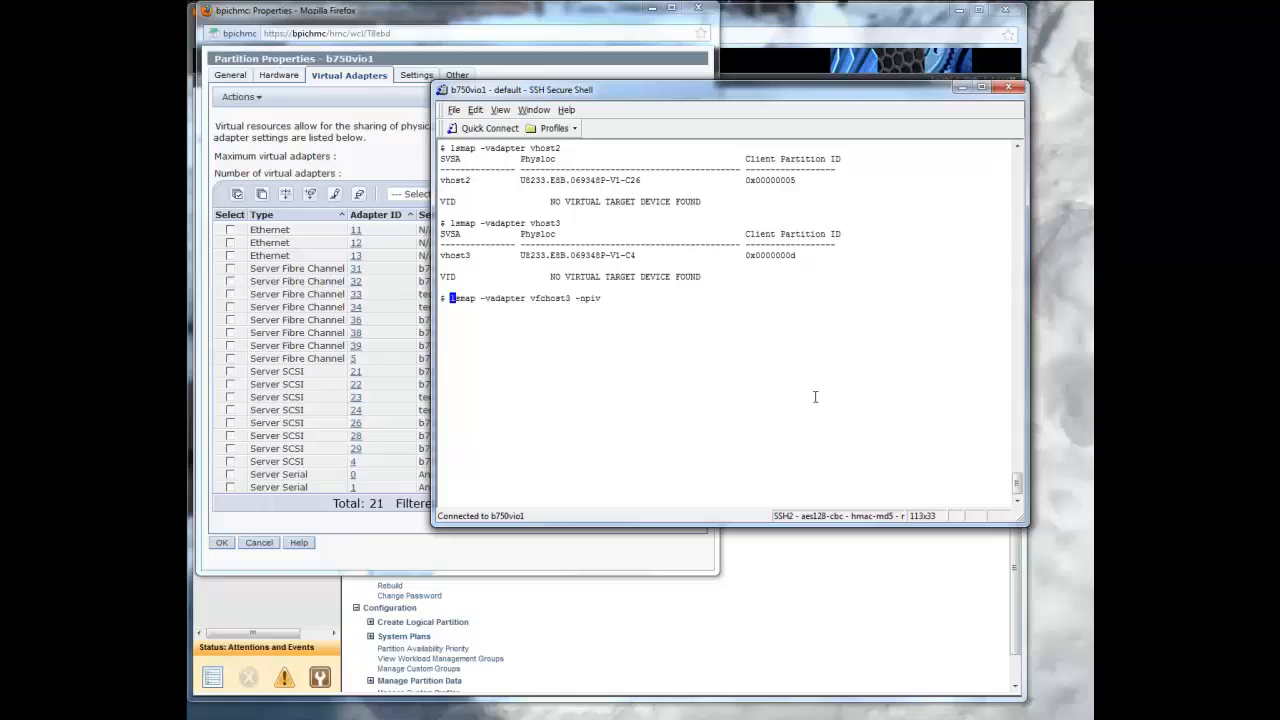
{"action": "key", "text": "Return"}
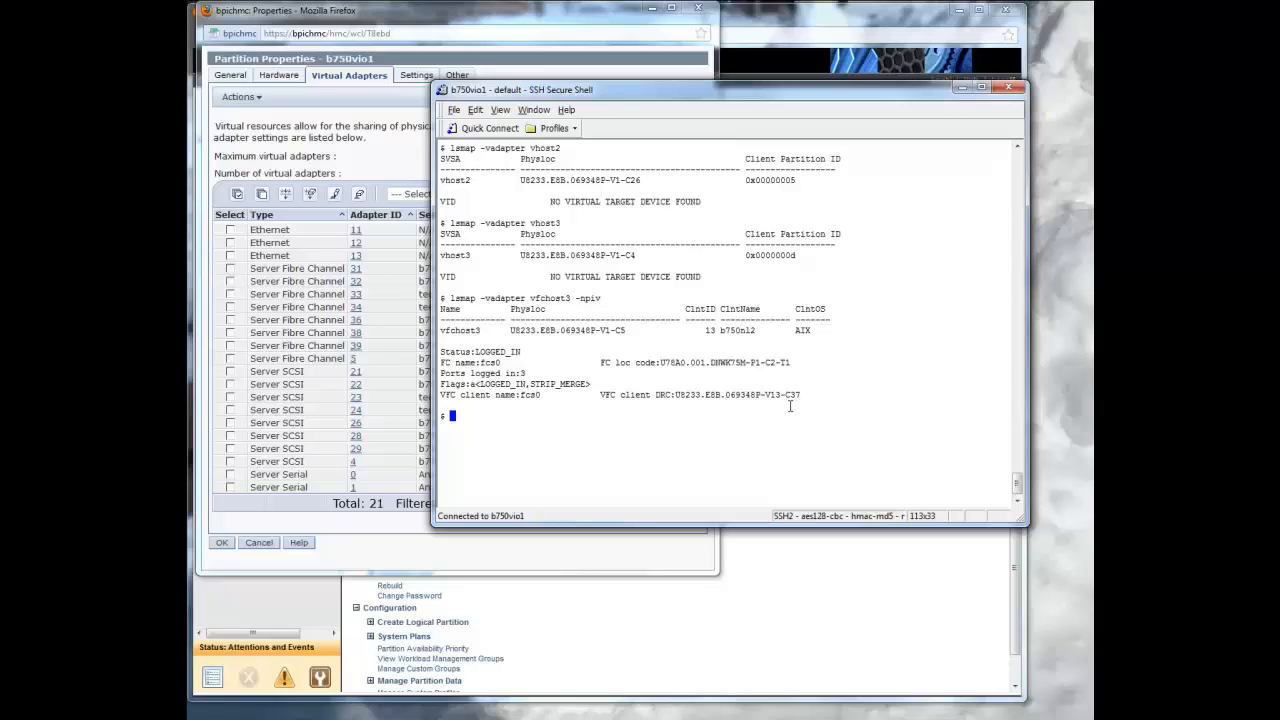
Bring the HMC window to the front, showing the p750 server's partitions with b750nl2 as ID 13, Running
{"action": "left_click", "coordinate": [812, 62]}
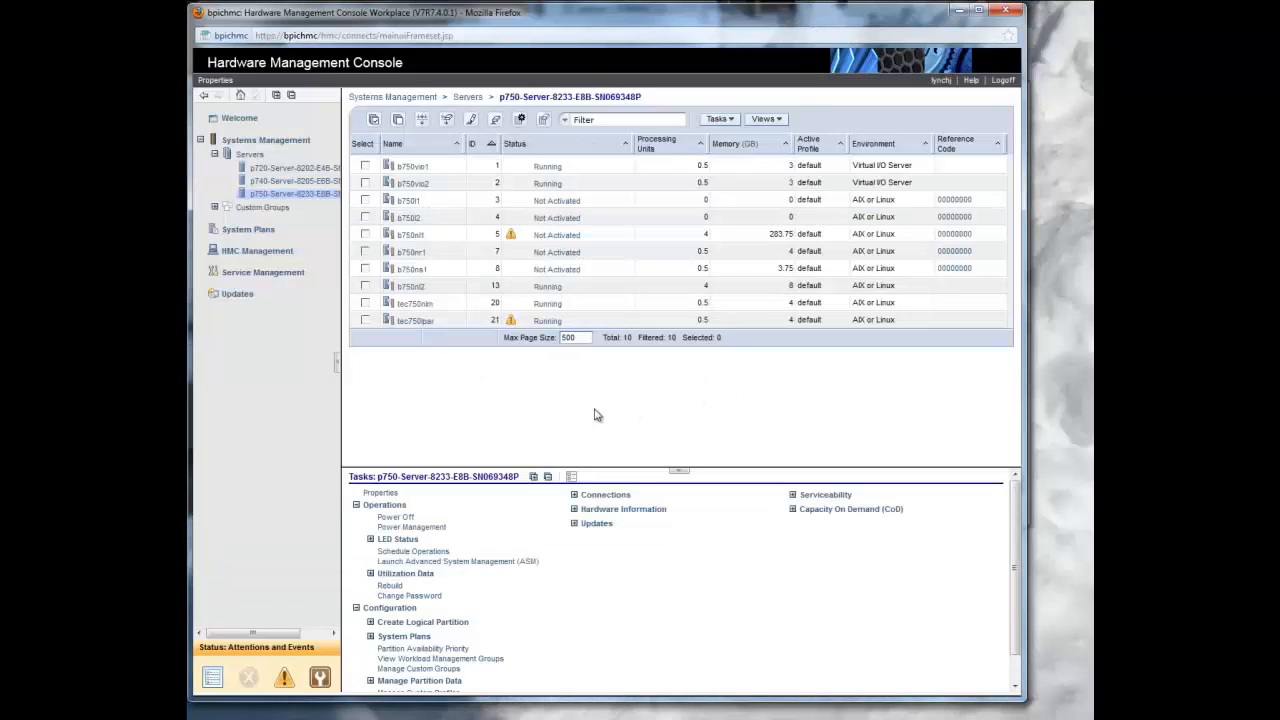